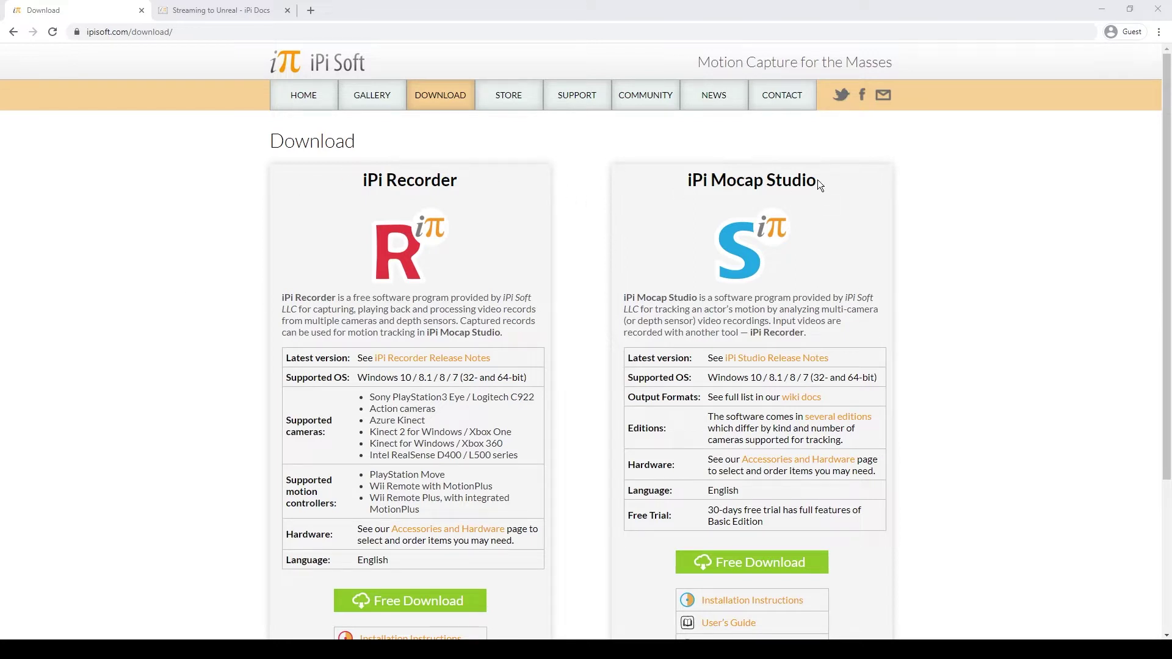
Step: Download iPiMocap-Unreal-4-26.zip from the Usage in Unreal section of the Streaming to Unreal docs
click(206, 15)
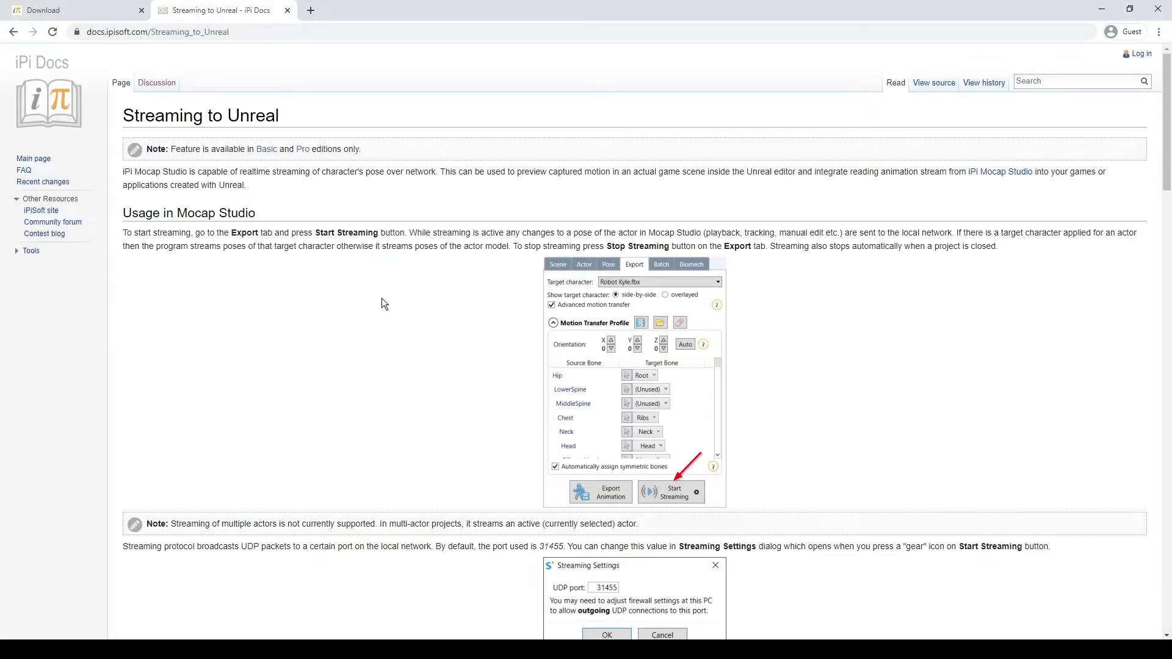
scroll(382, 298, down, 5)
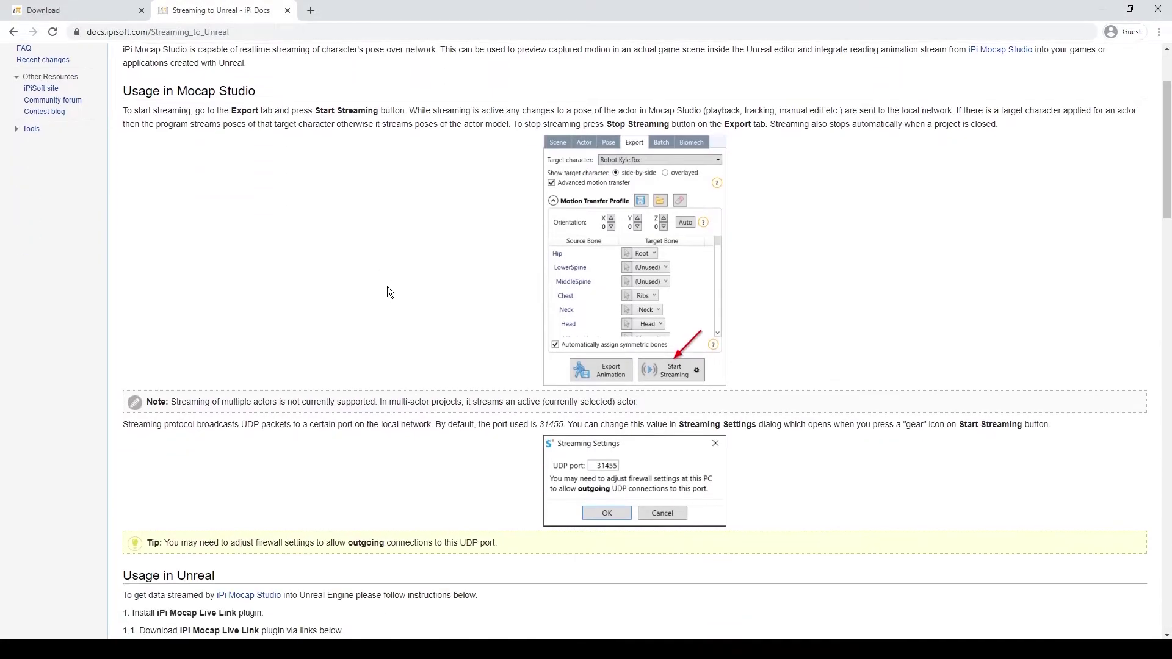
scroll(388, 287, down, 1)
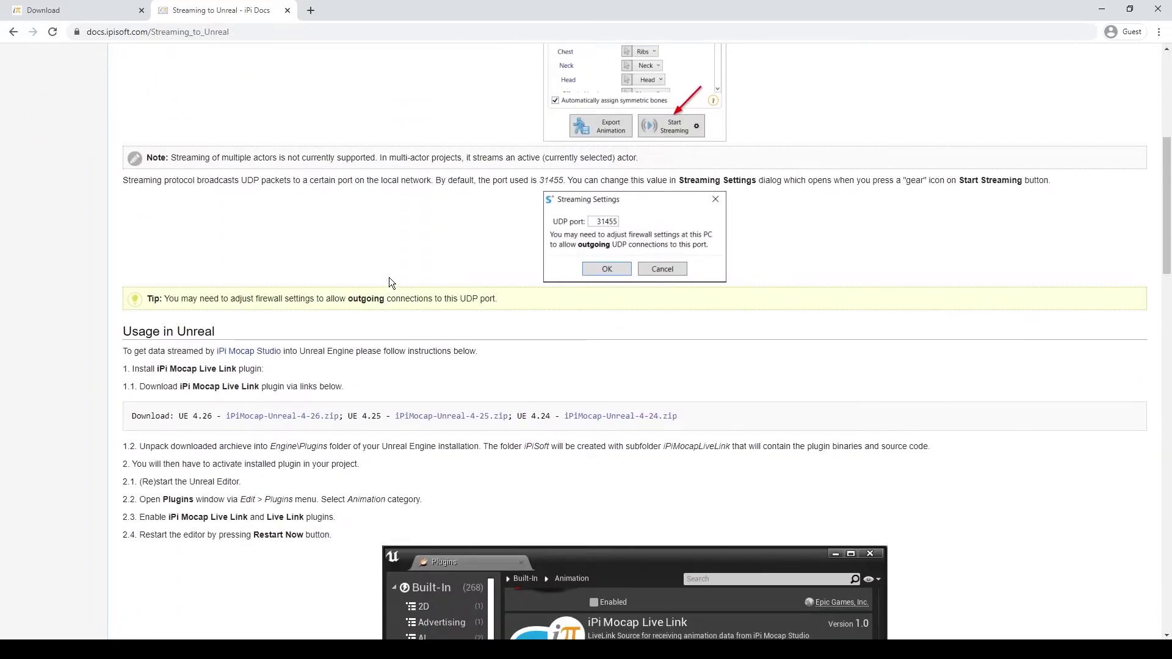
click(309, 420)
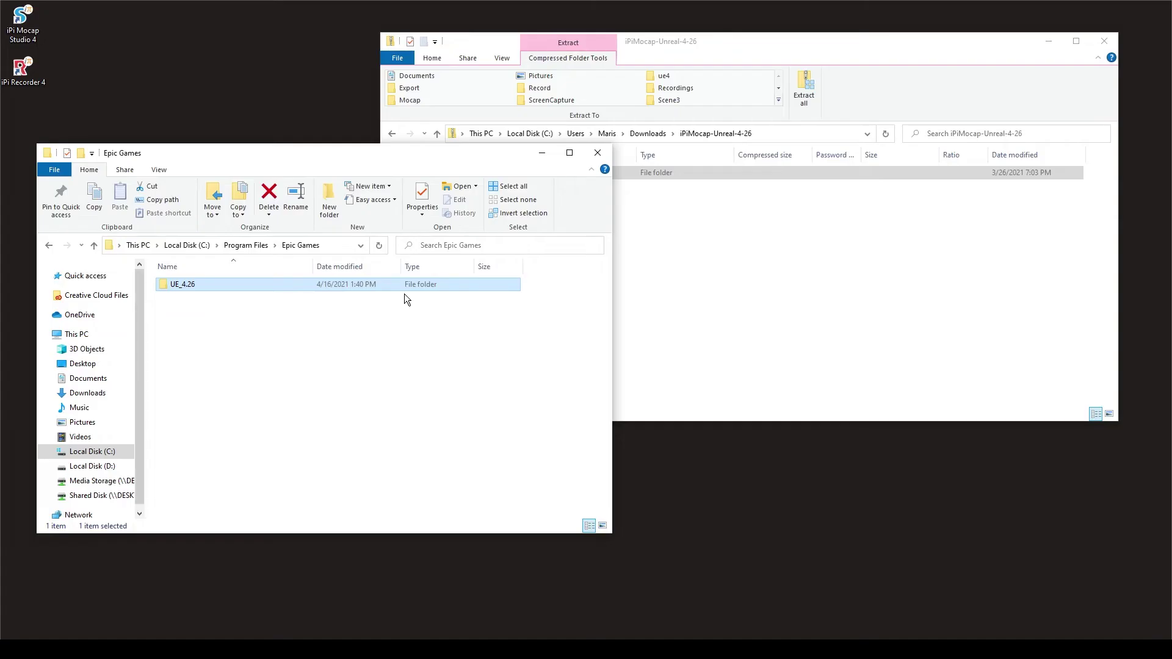
Step: Copy the iPiSoft folder into Epic Games\UE_4.26\Engine\Plugins, replacing the existing files
double_click(200, 283)
click(202, 246)
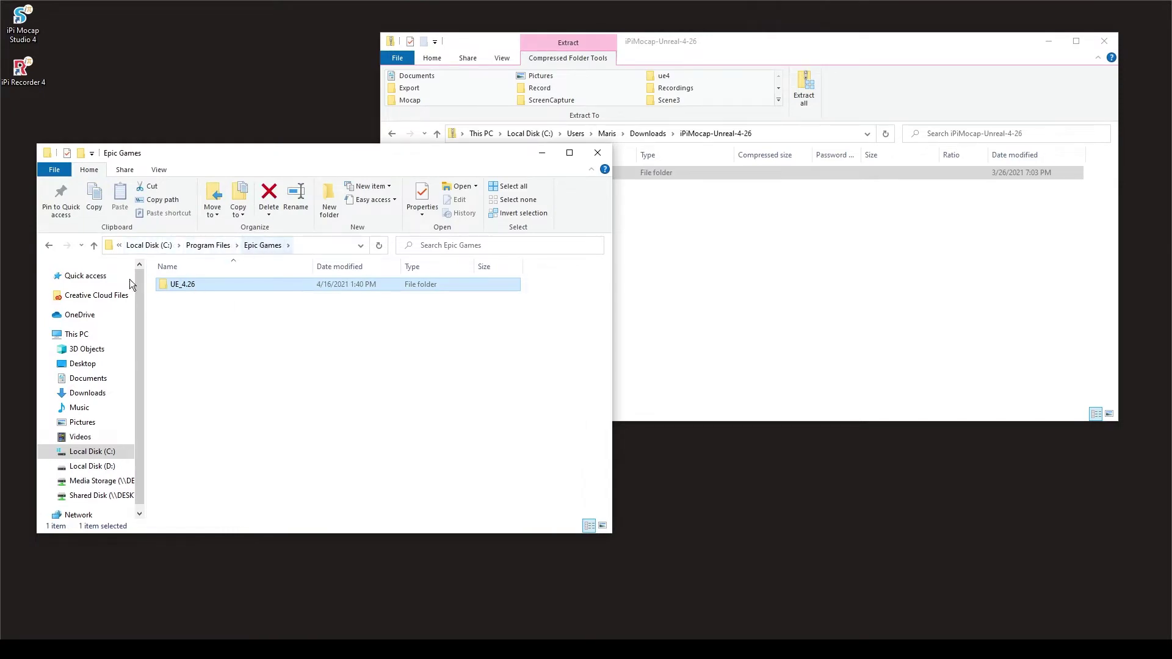
double_click(198, 284)
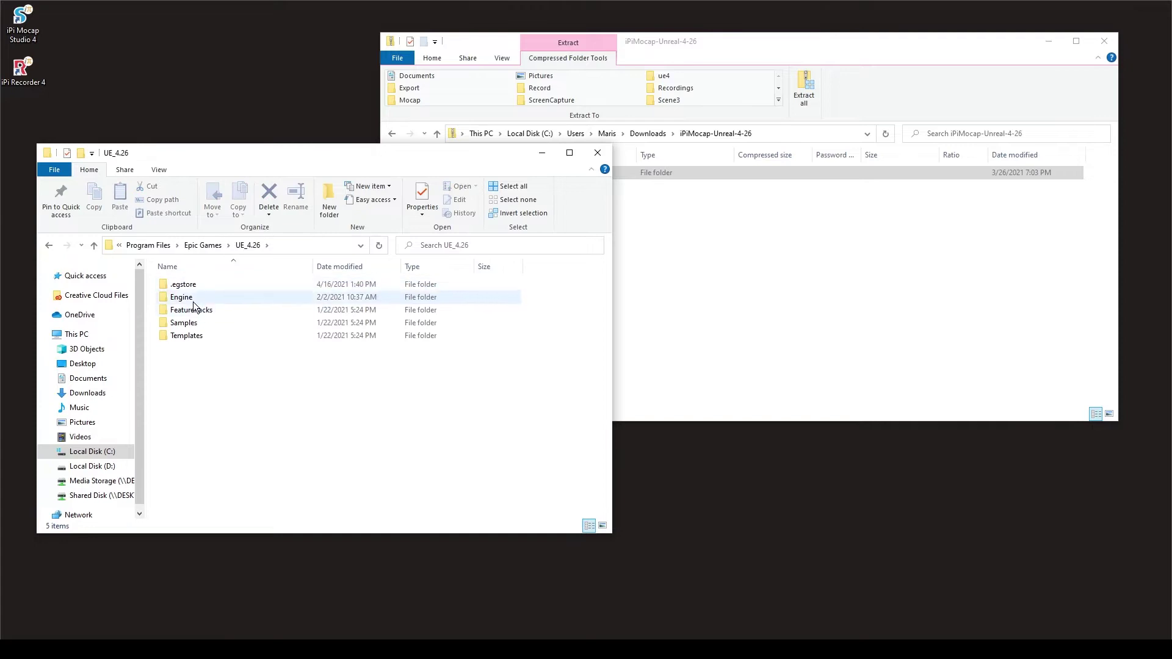
double_click(193, 299)
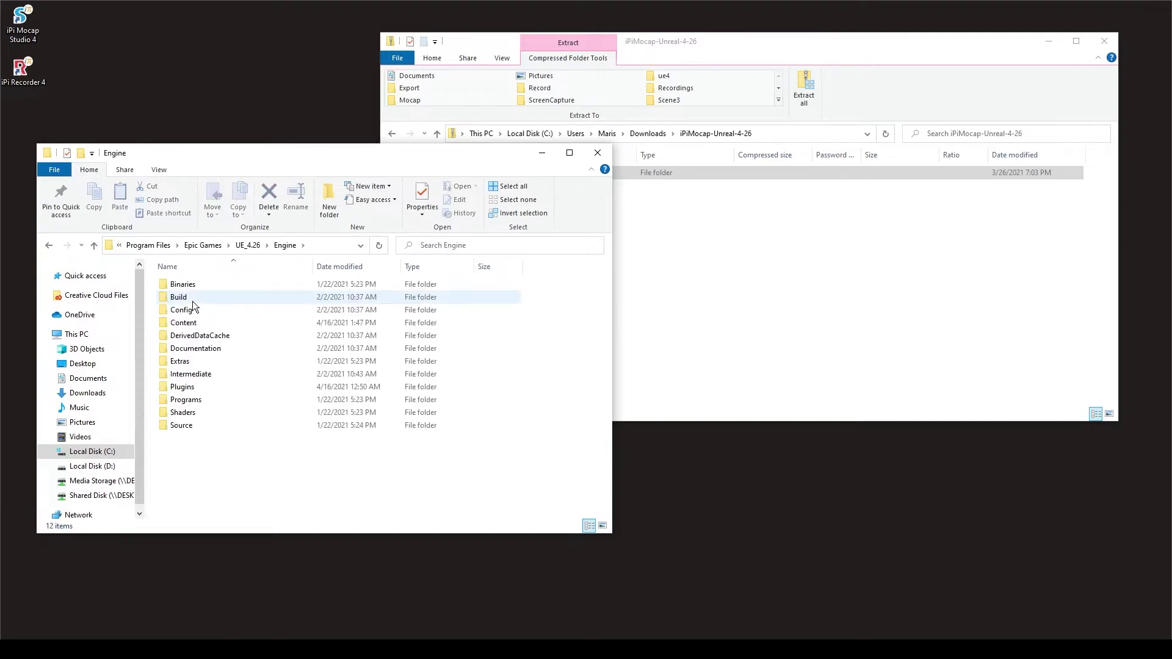
double_click(186, 388)
click(650, 277)
drag(526, 173, 559, 464)
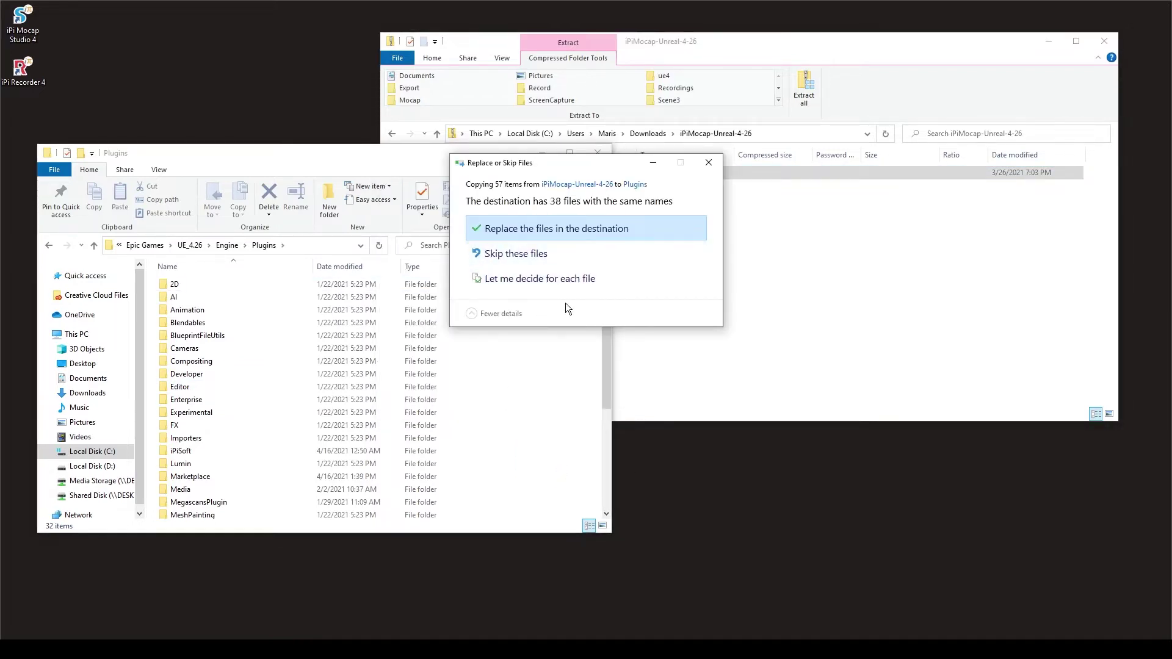
click(585, 229)
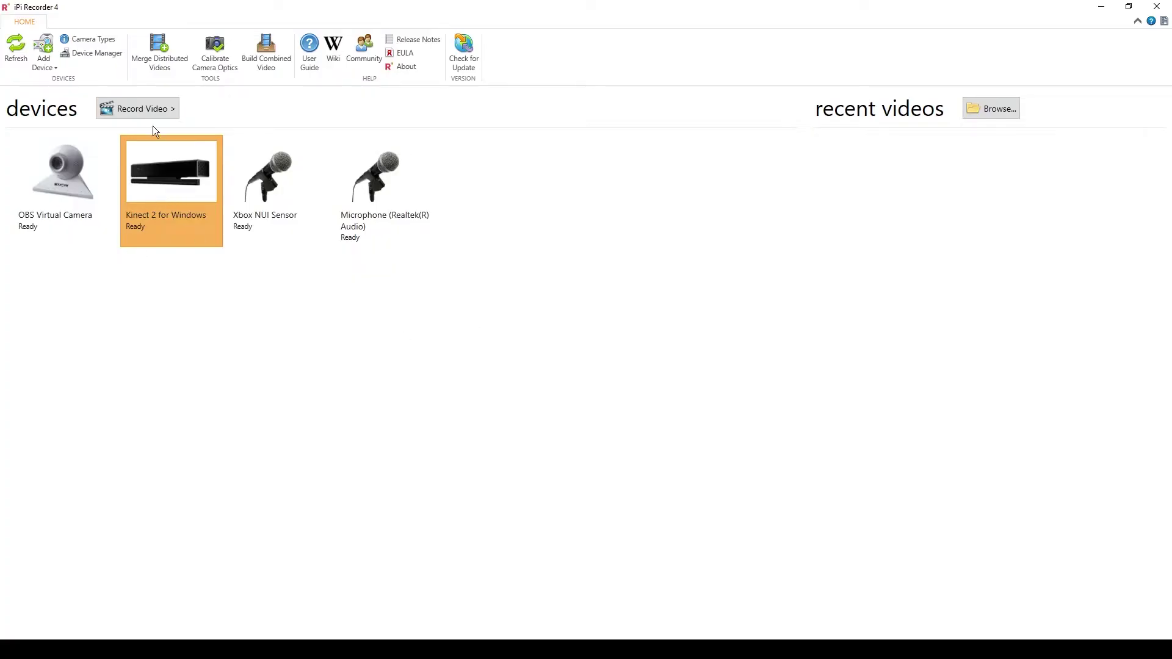
Step: Record Kinect 2 video, evaluate the empty-scene background, and start broadcasting
click(152, 110)
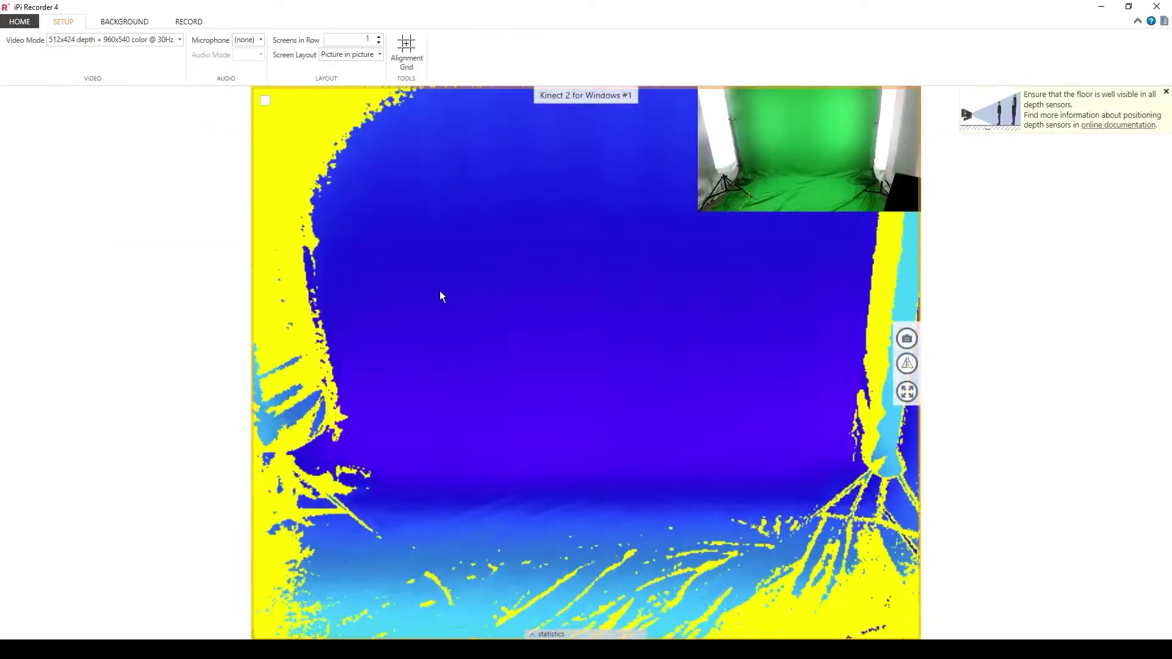
click(123, 24)
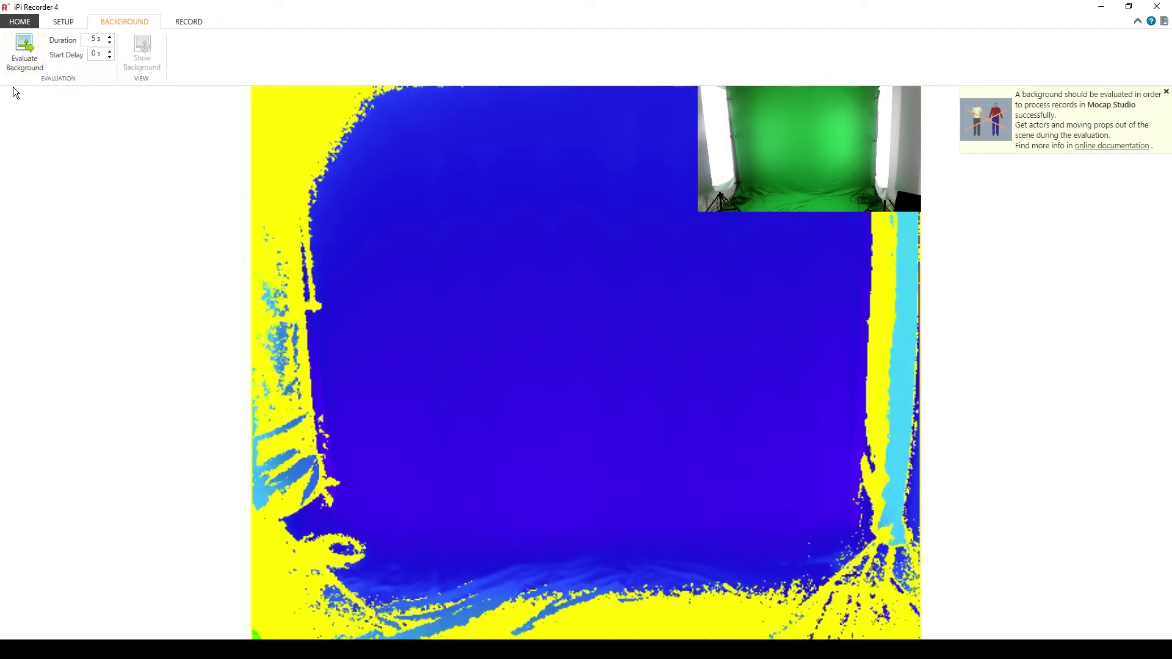
click(24, 57)
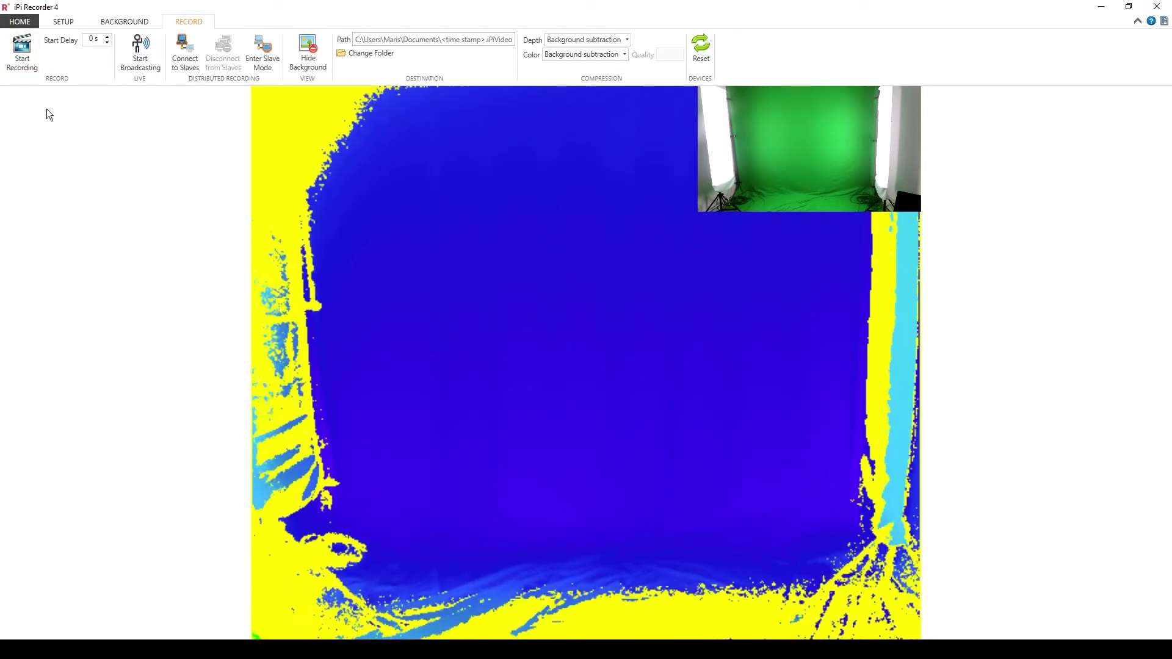
click(138, 64)
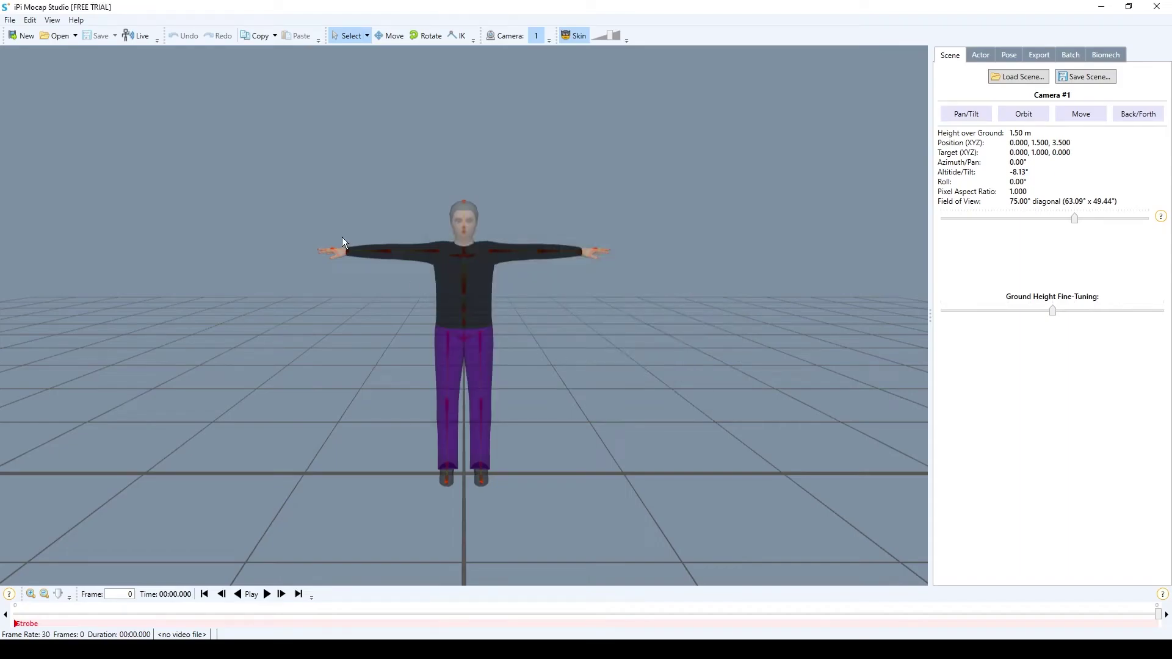
Step: Start a Live session connected to the broadcasting recording PC
click(140, 37)
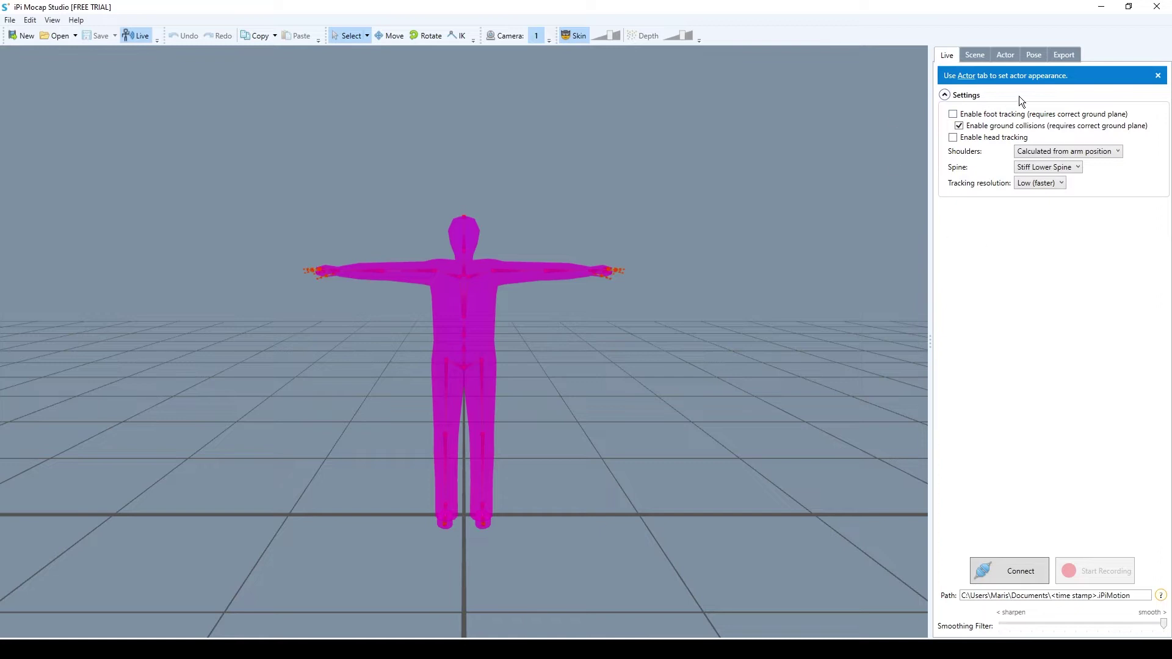
click(1016, 574)
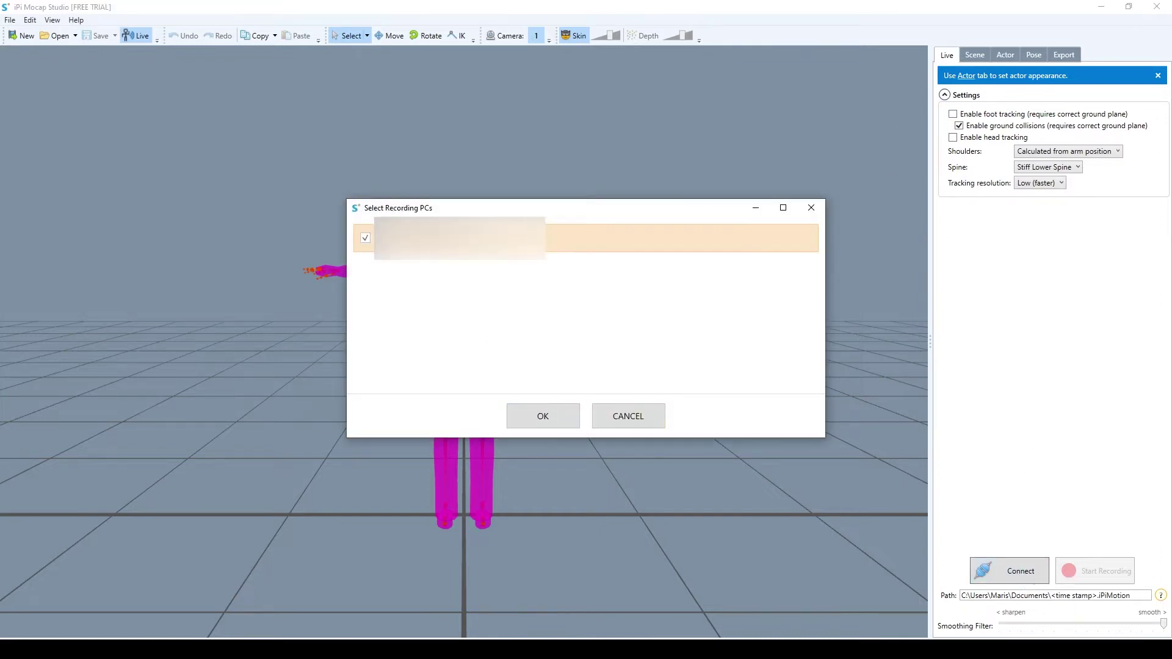
click(546, 420)
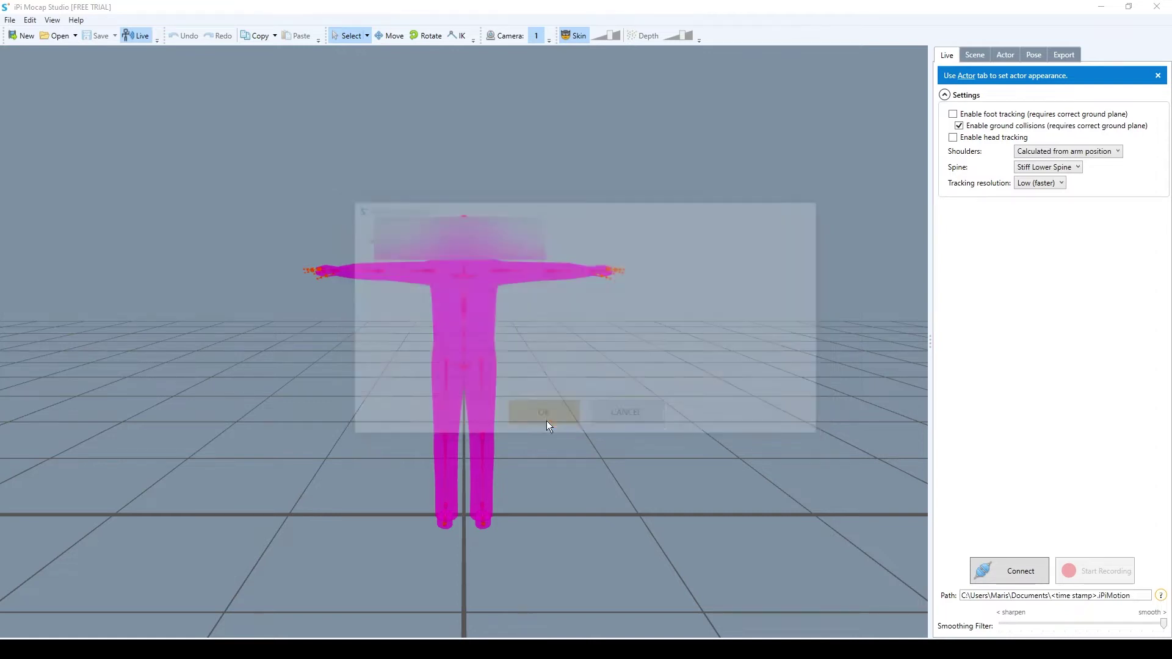
Step: Set the Export target character to UE4 Mannequin
click(1005, 57)
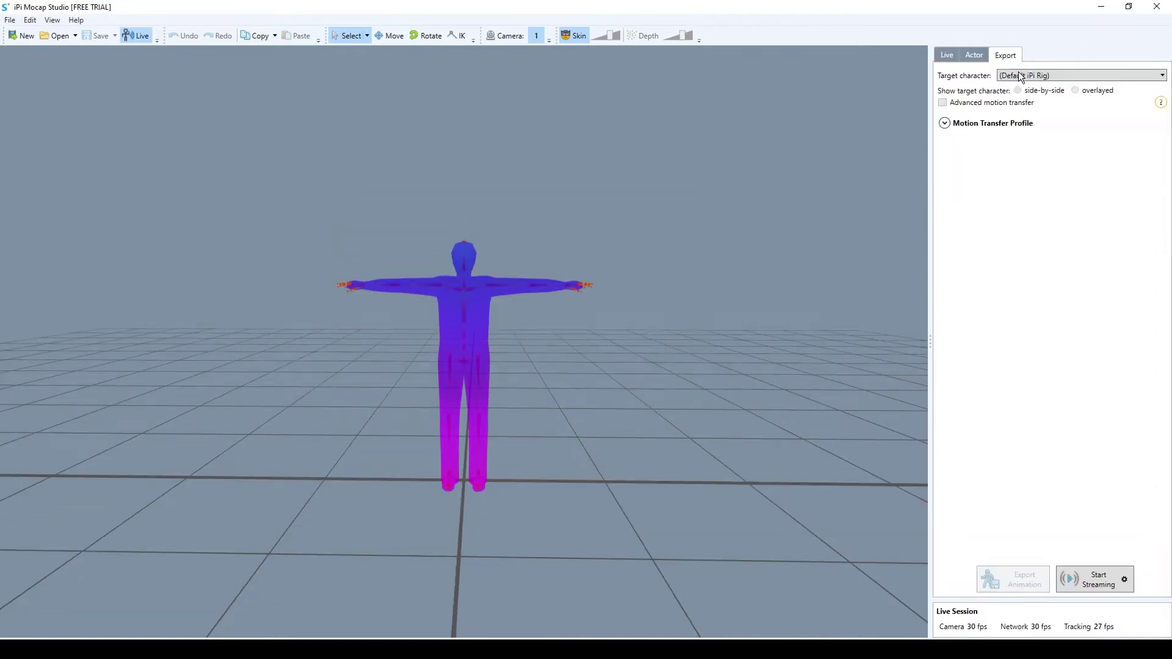
click(1049, 74)
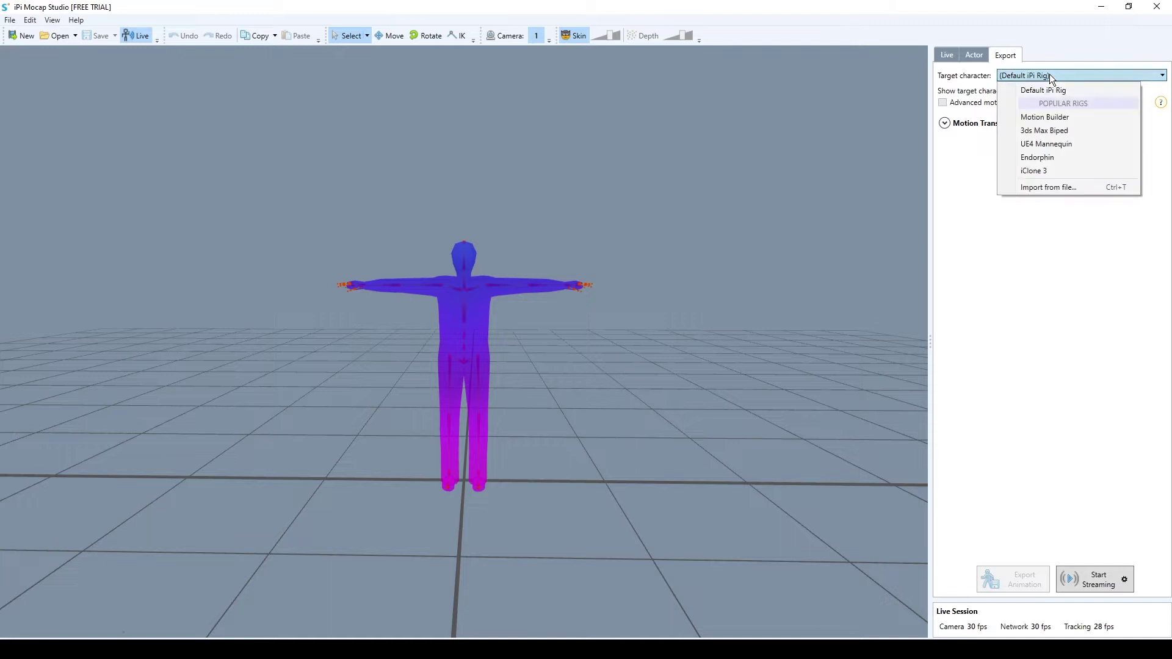
click(1054, 144)
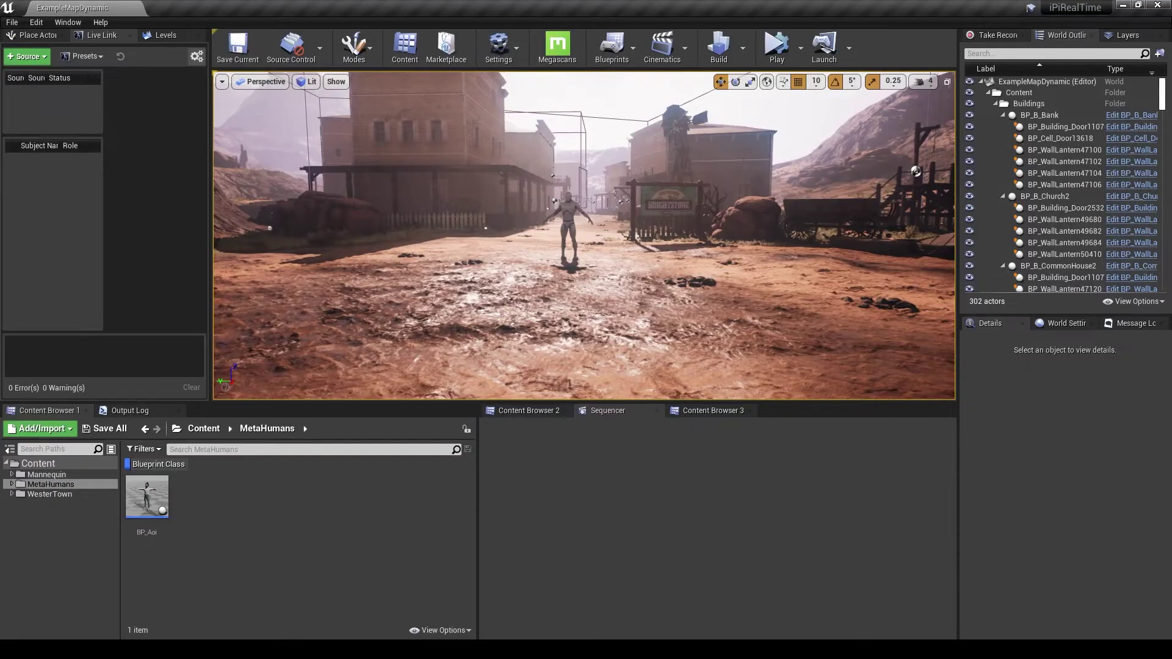
Step: In Edit > Plugins, search 'live link' and enable the iPi Mocap Live Link plugin
click(29, 24)
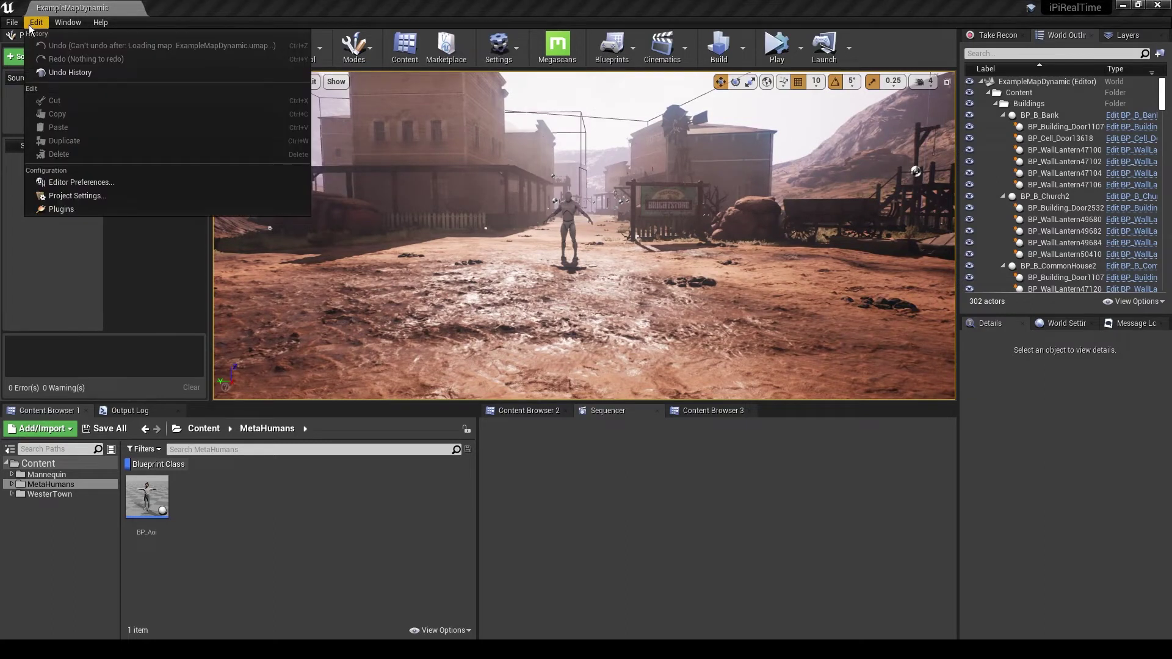
click(89, 207)
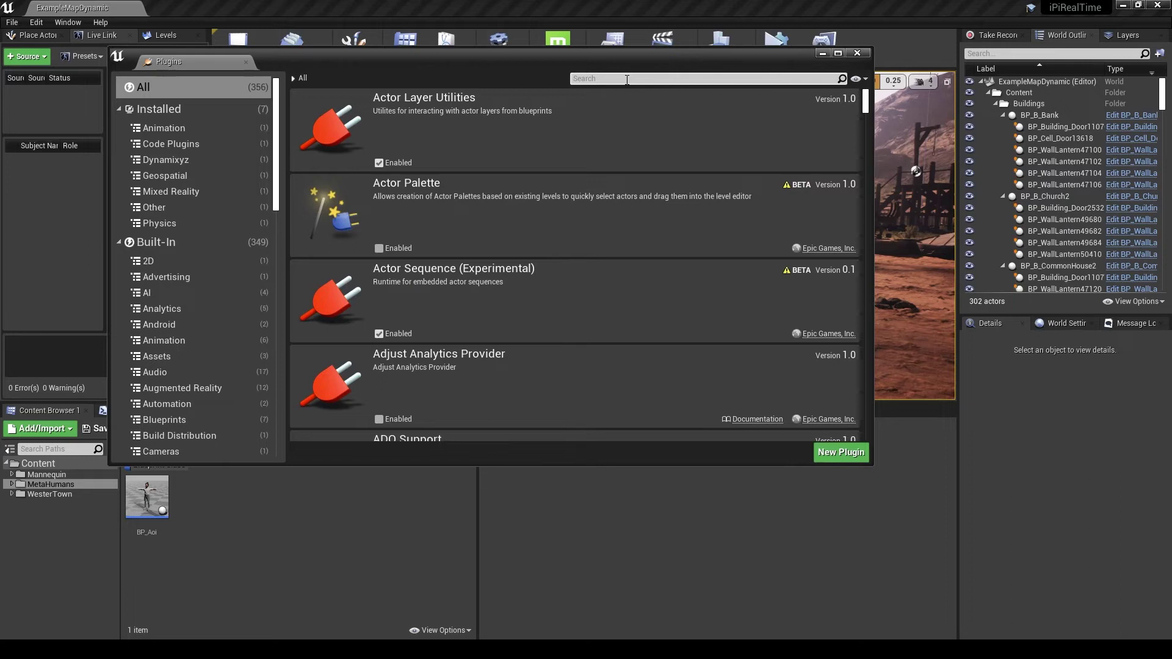
click(630, 80)
text(live lon)
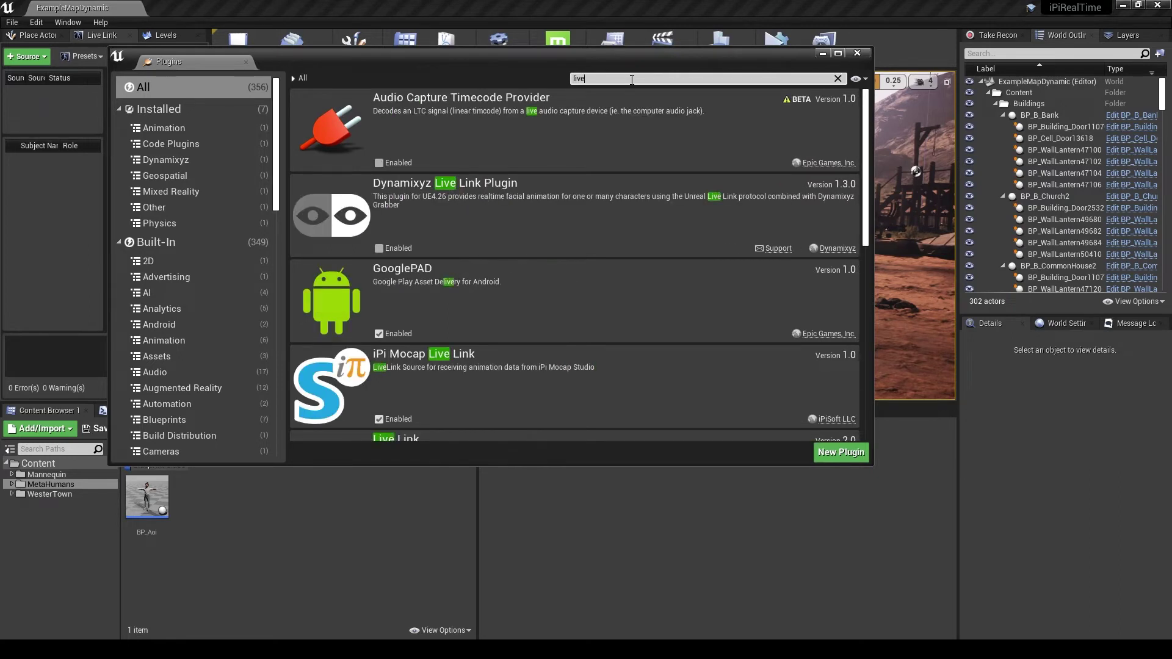
key(BackSpace)
key(BackSpace)
text(nk)
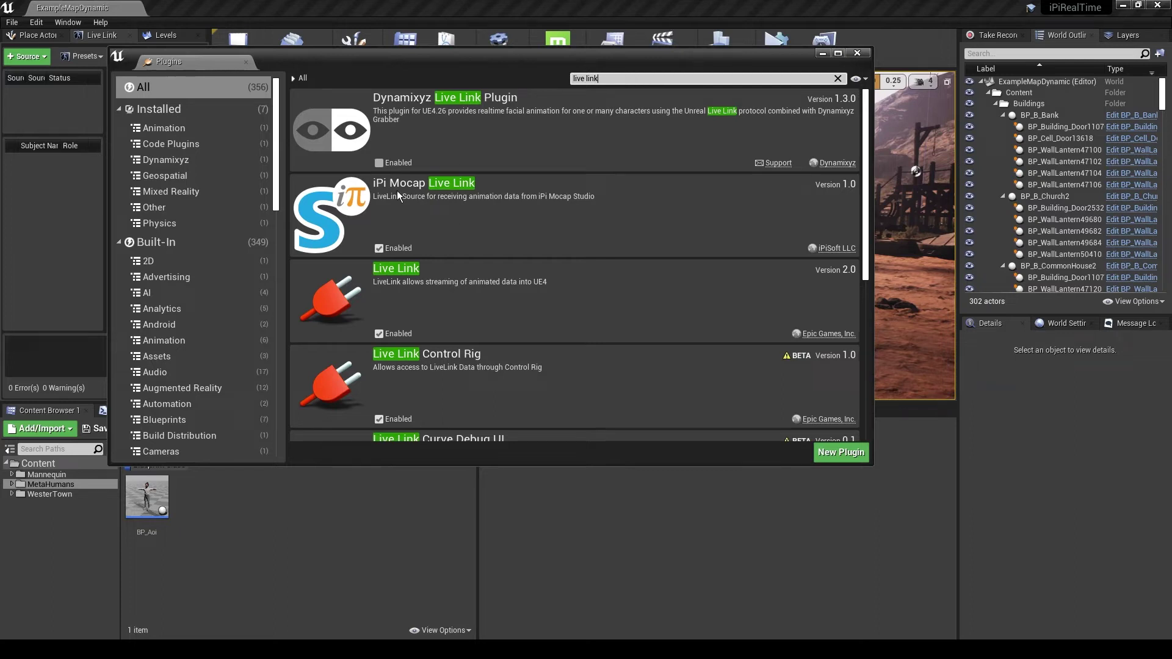
click(379, 249)
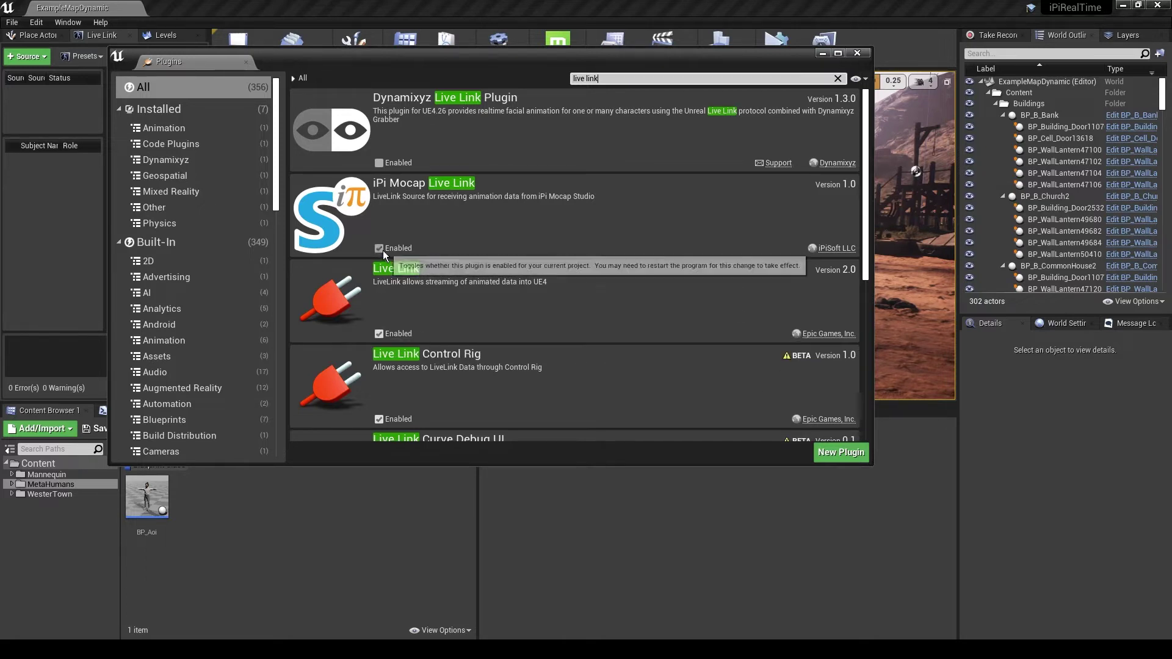
Step: Close Plugins and check the UDP port in iPi Mocap Studio's Streaming Settings
click(857, 53)
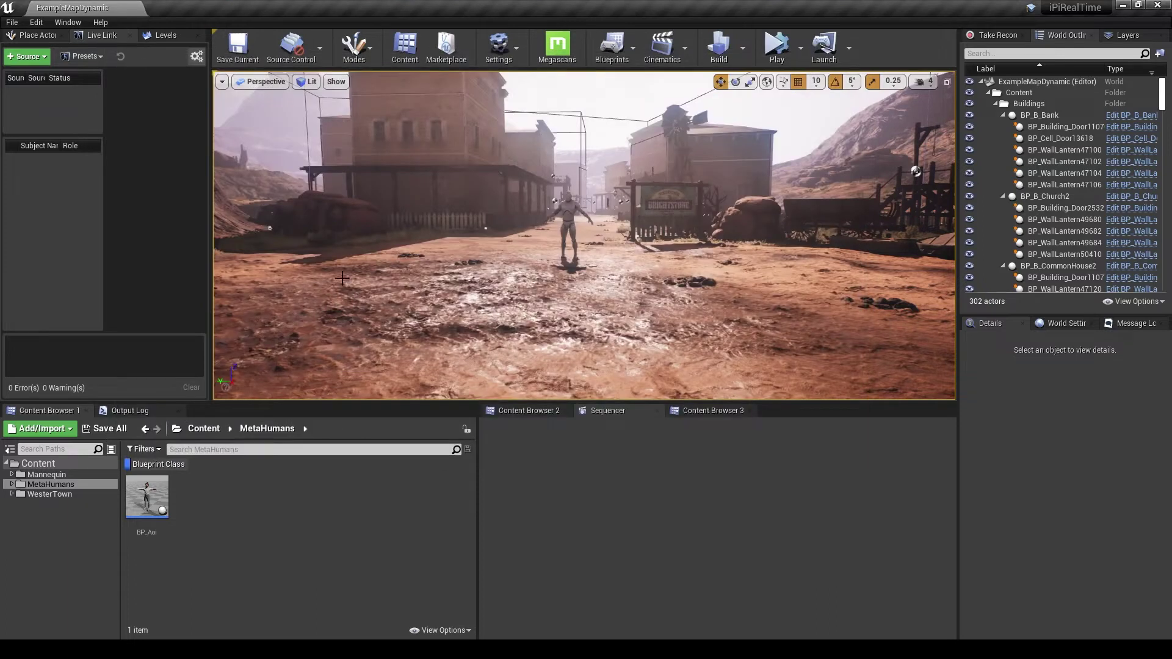
click(34, 60)
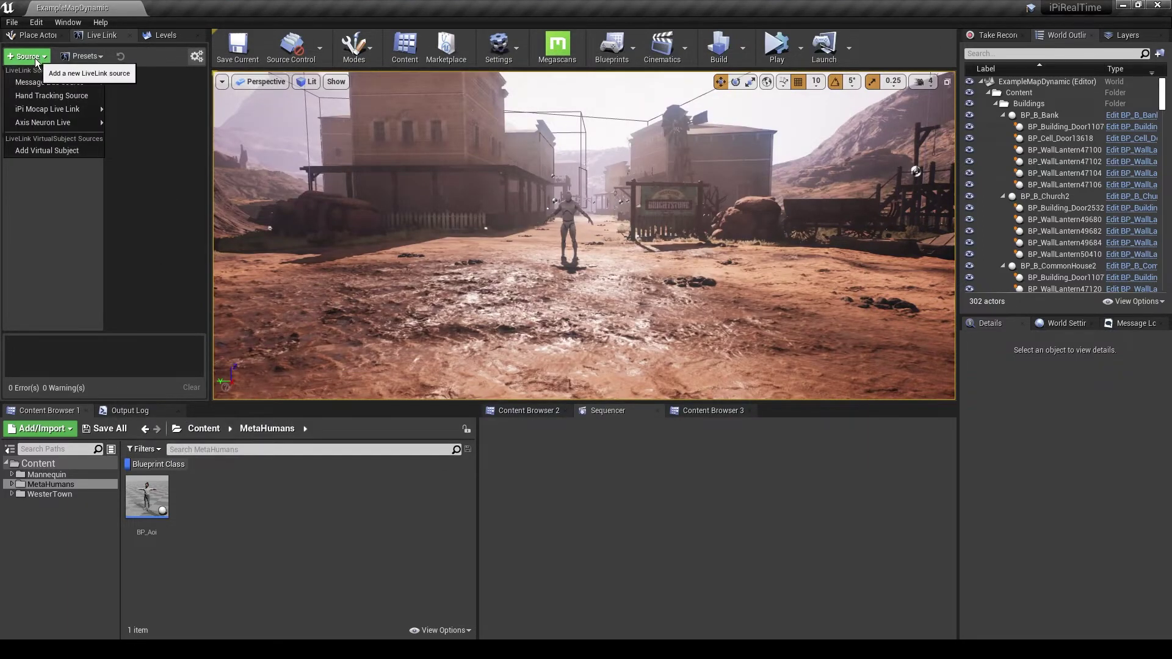
mouse_move(71, 113)
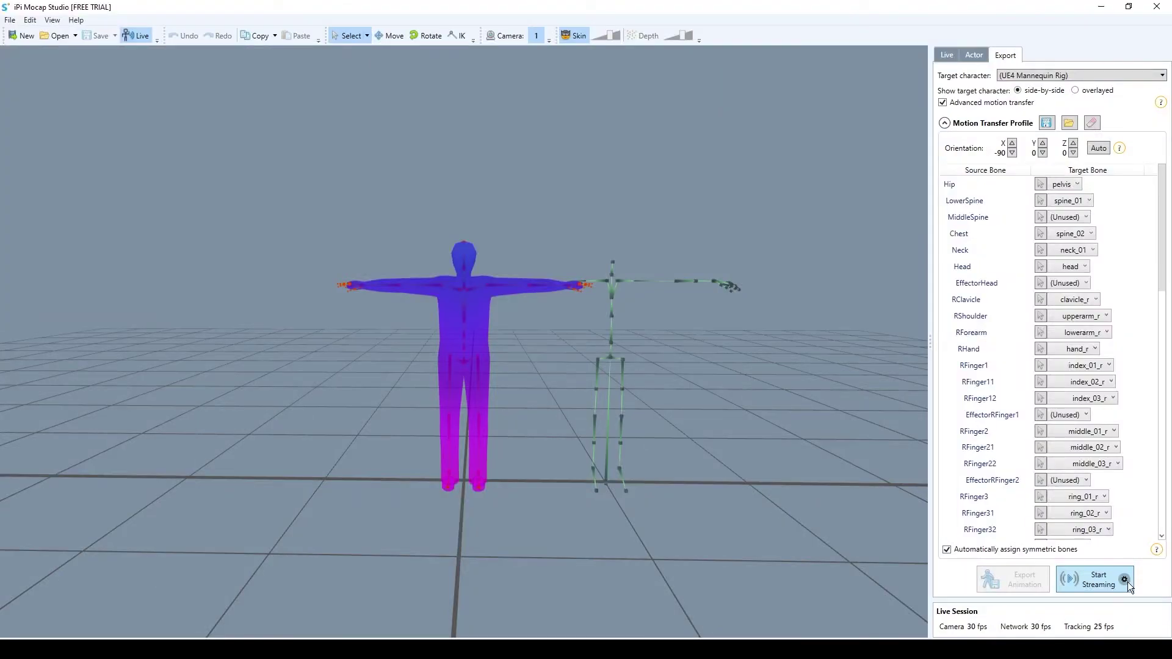
click(1124, 580)
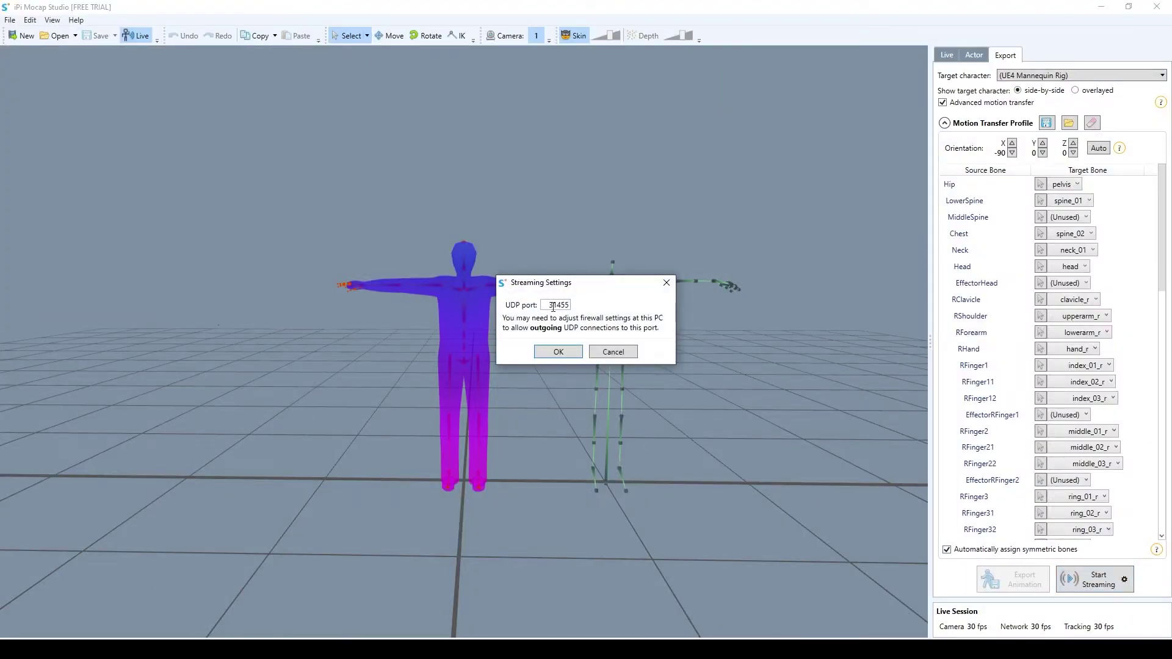
click(558, 352)
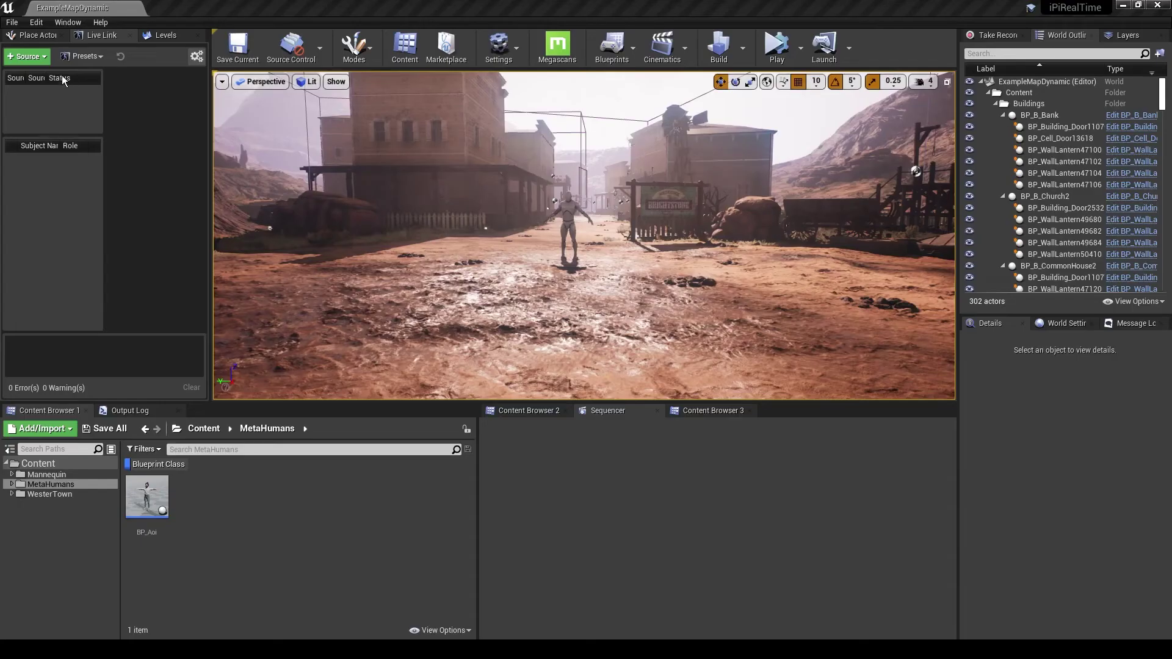
Step: Add an iPi Mocap Live Link source on port 0.0.0.0:31455
click(27, 57)
mouse_move(61, 109)
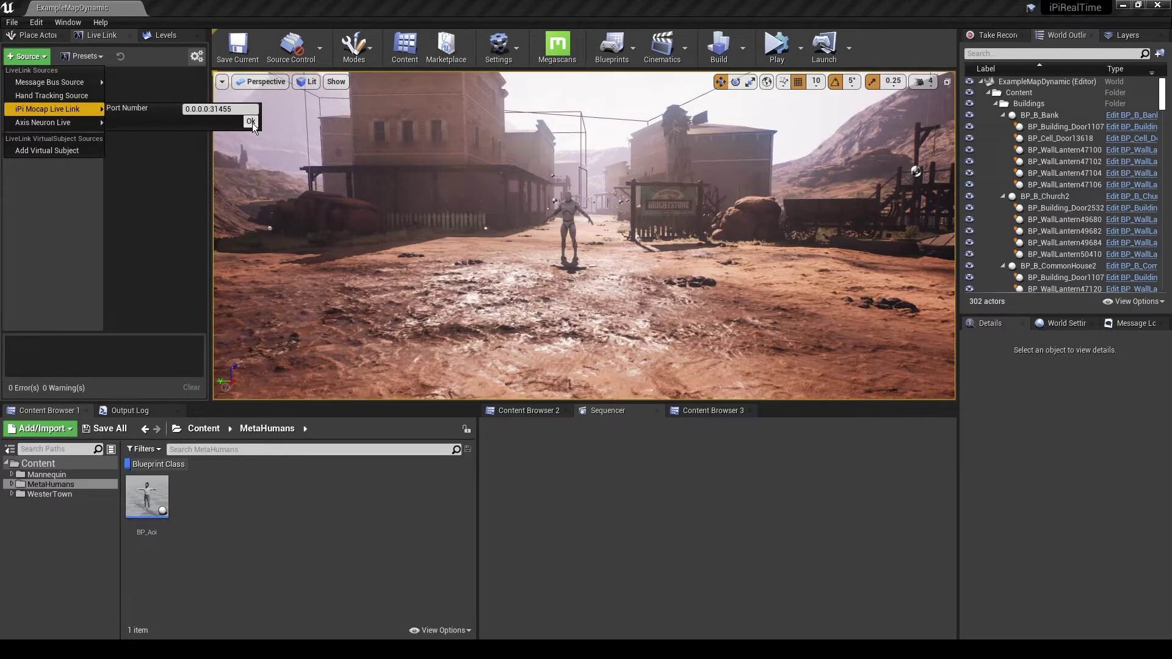
click(250, 121)
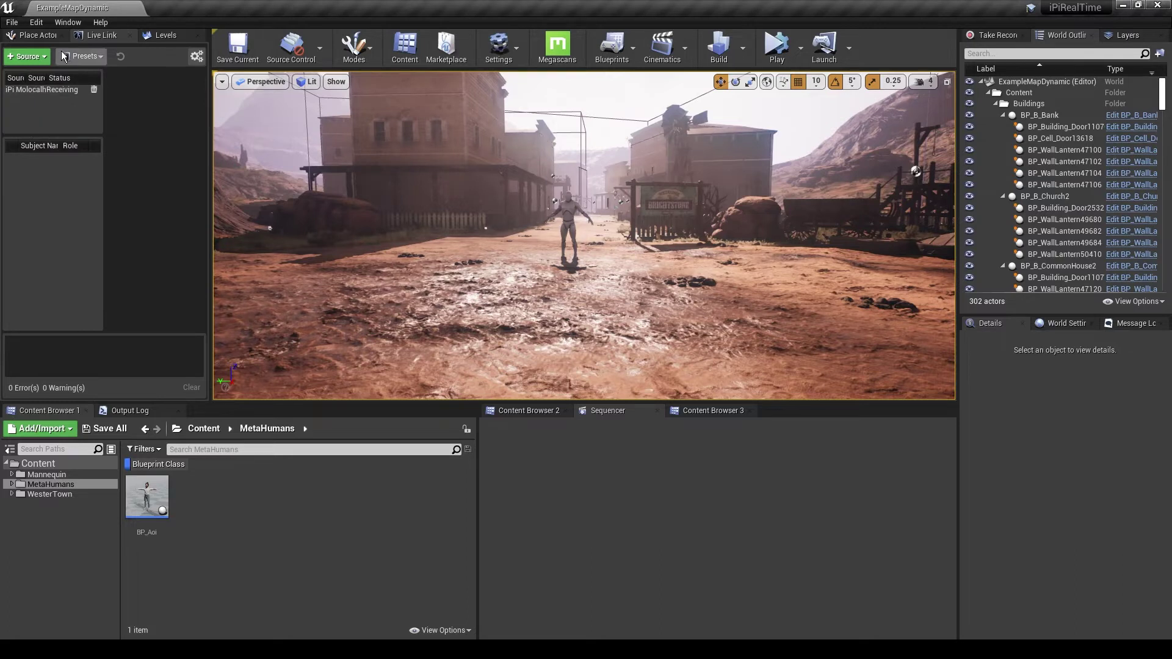
Step: Stream from iPi Mocap Studio, then fly the viewport toward the T-posing mannequin
key(alt+Tab)
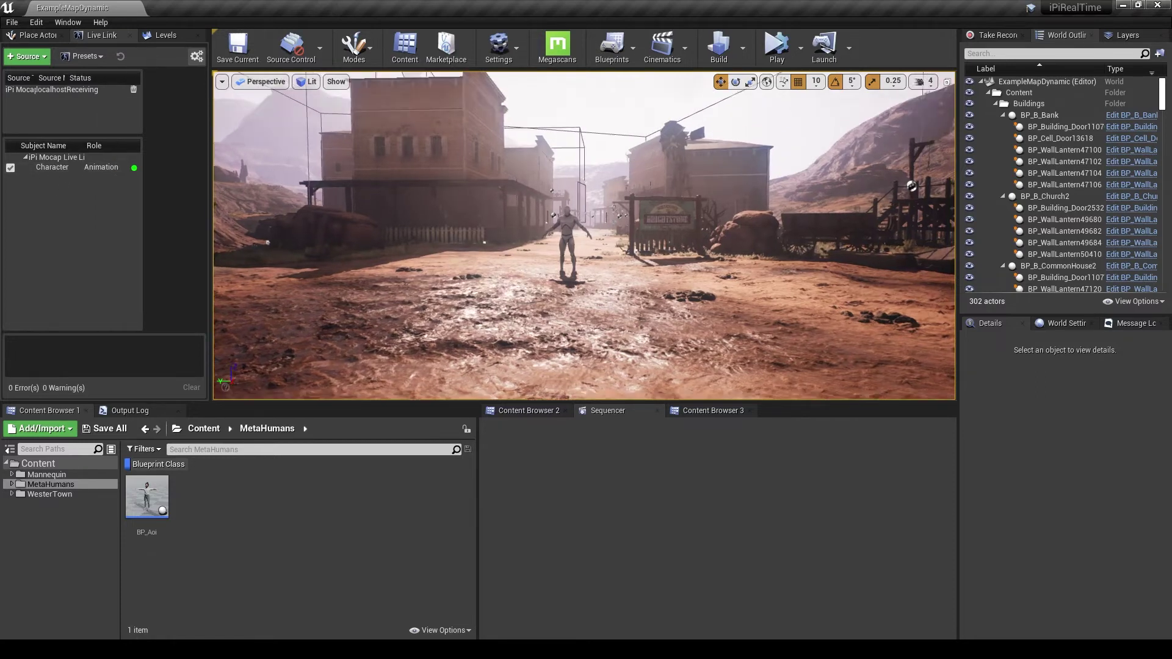
mouse_move(513, 291)
mouse_down()
mouse_move(510, 259)
mouse_move(514, 292)
mouse_up()
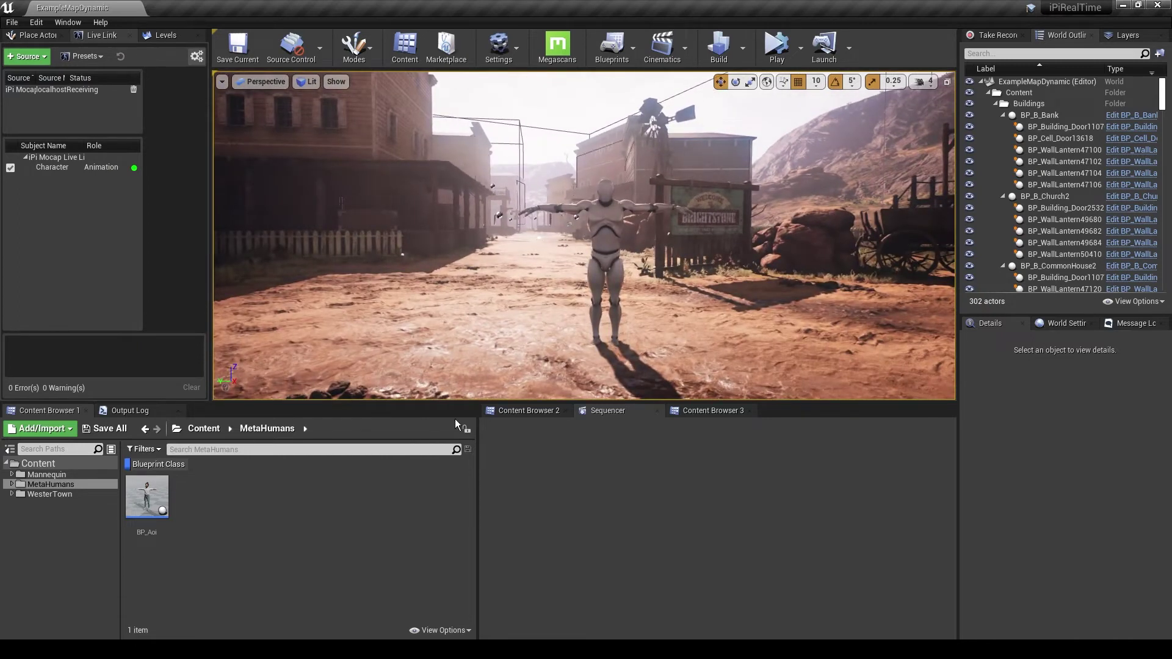
click(522, 410)
Step: Open the IPISOFT animation blueprint and add a new Live Link Pose node
double_click(675, 495)
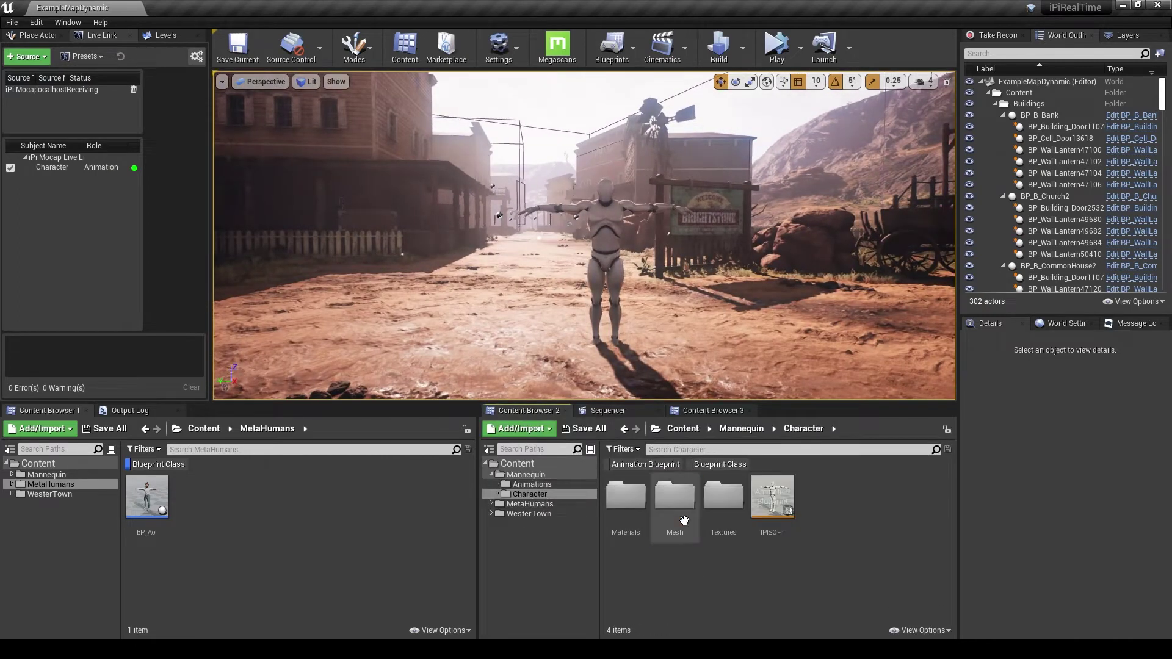
double_click(784, 505)
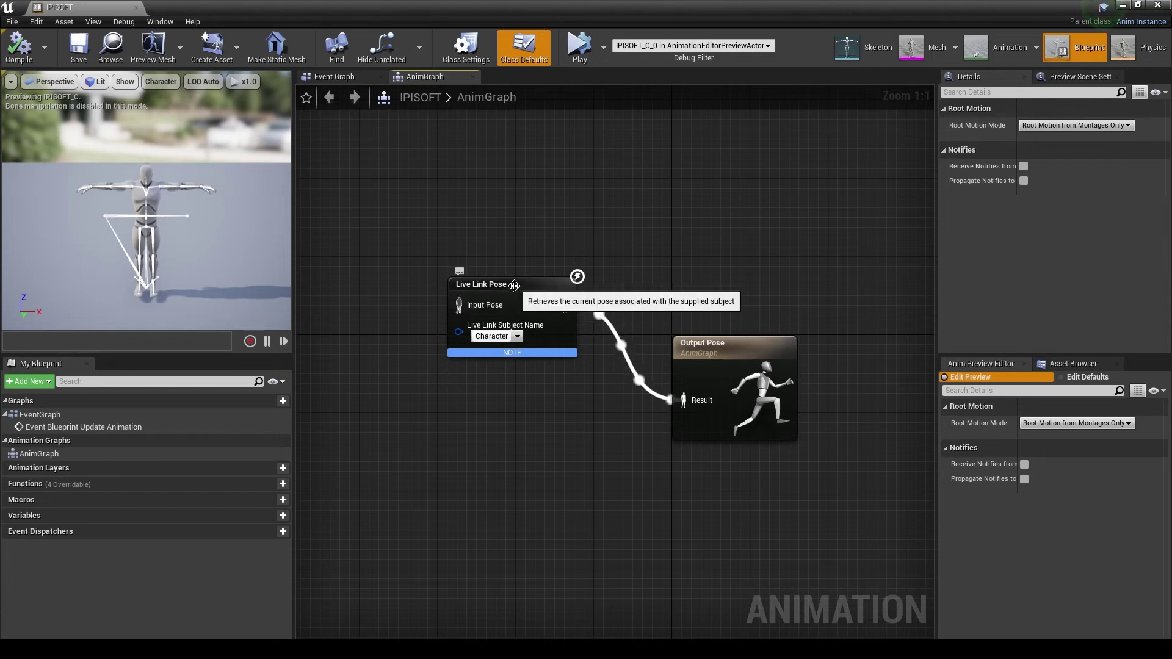
right_click(471, 191)
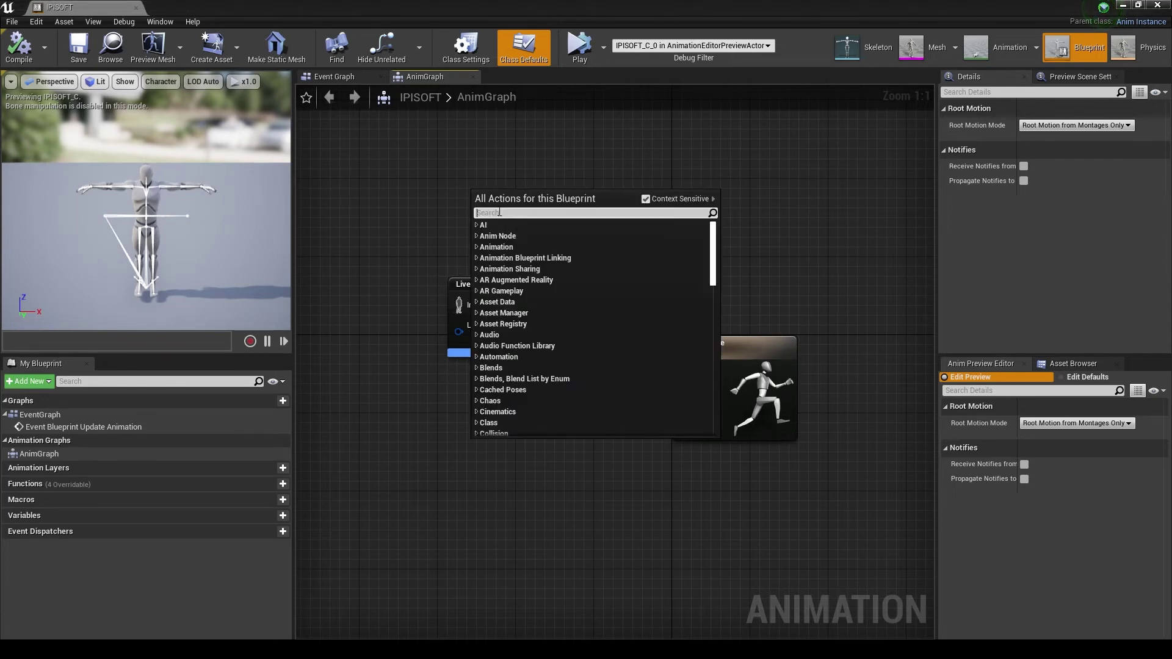
text(live l)
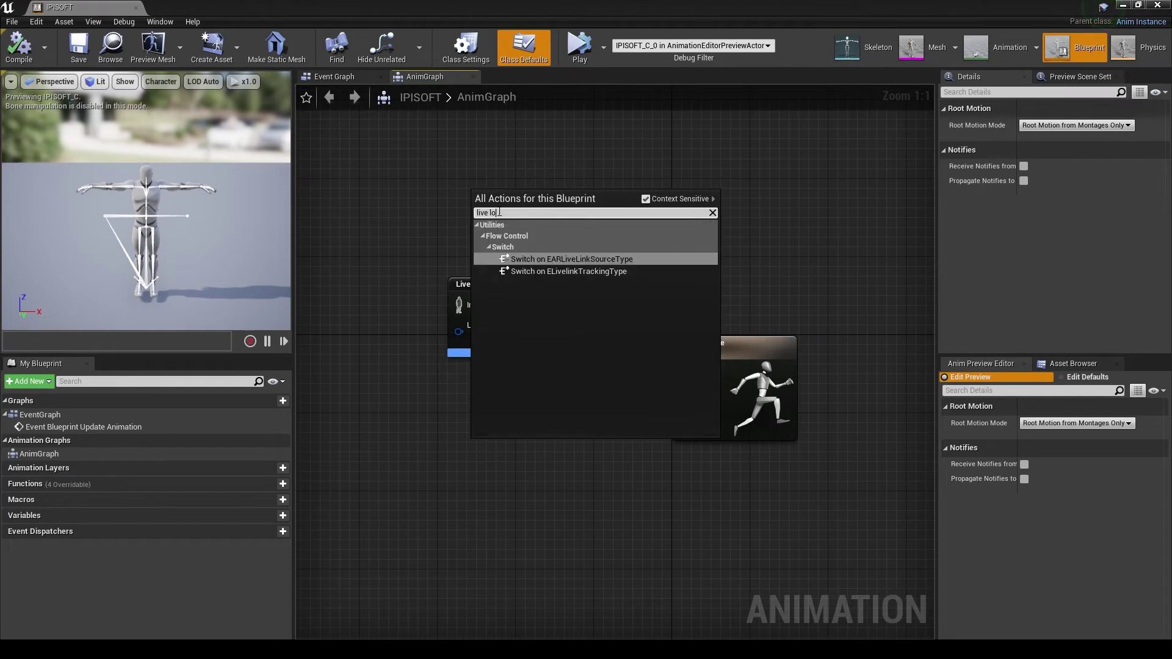
text(ink)
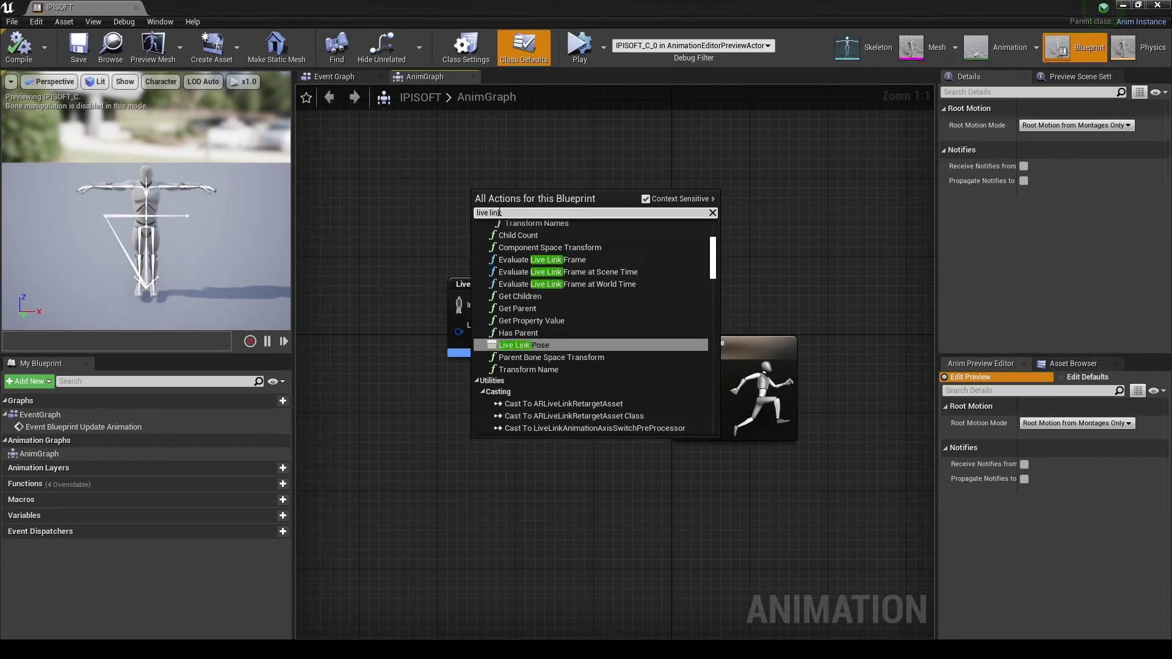
click(523, 345)
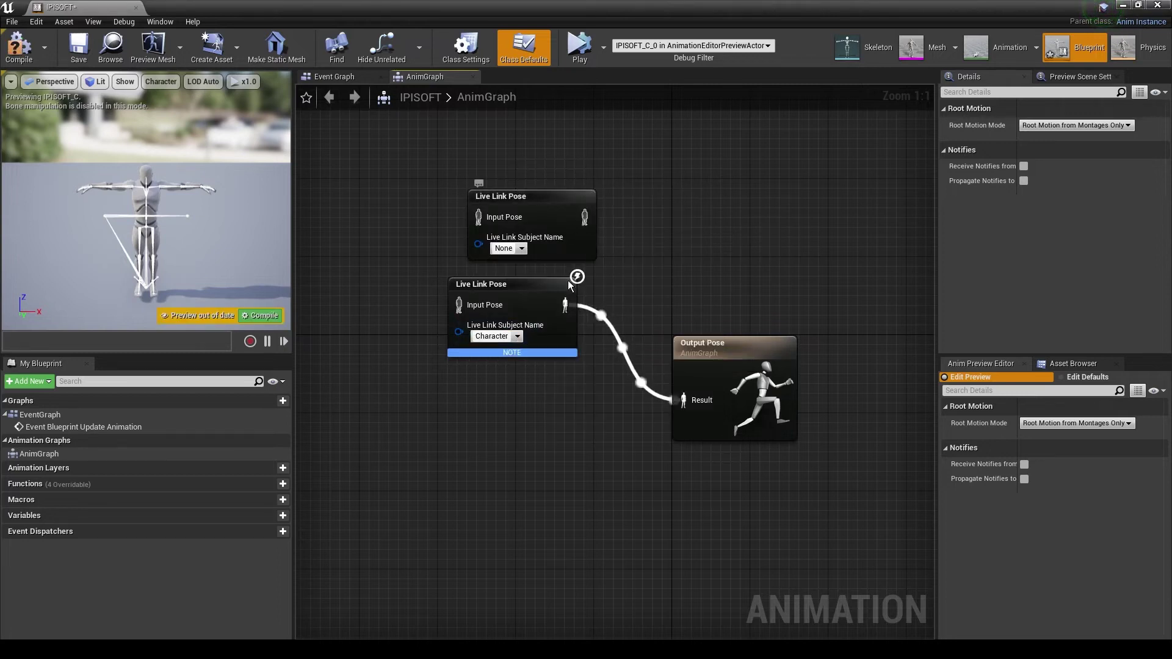
Step: Replace the old Live Link Pose node, set subject Character, compile, and close the blueprint
click(543, 281)
key(Delete)
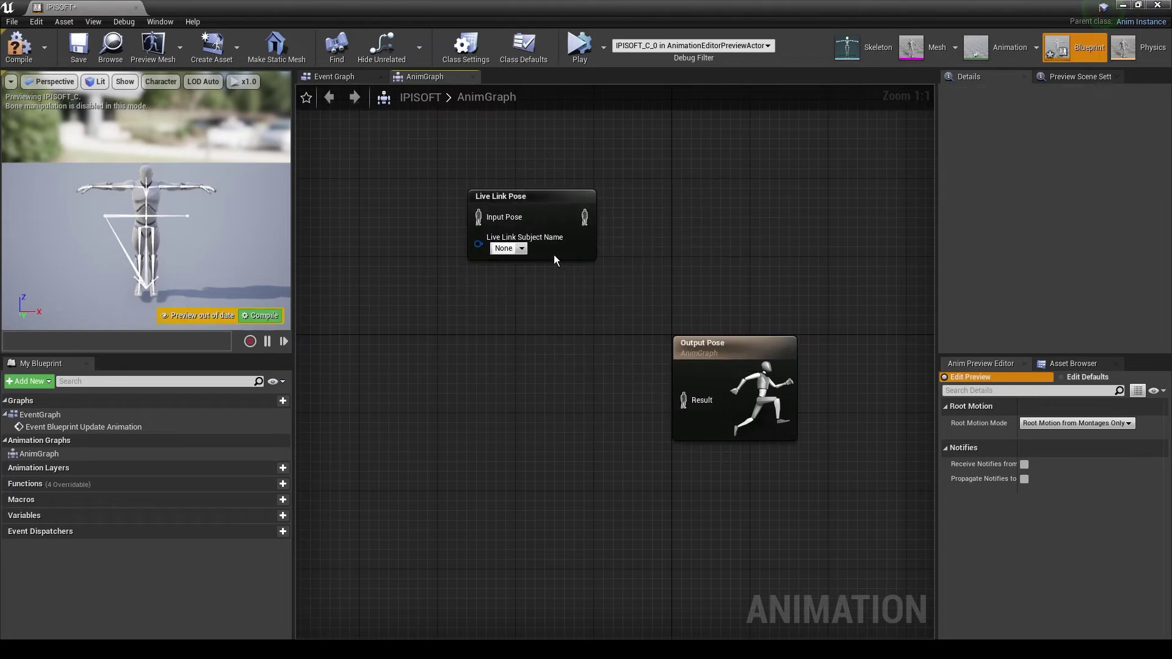
drag(560, 207, 684, 401)
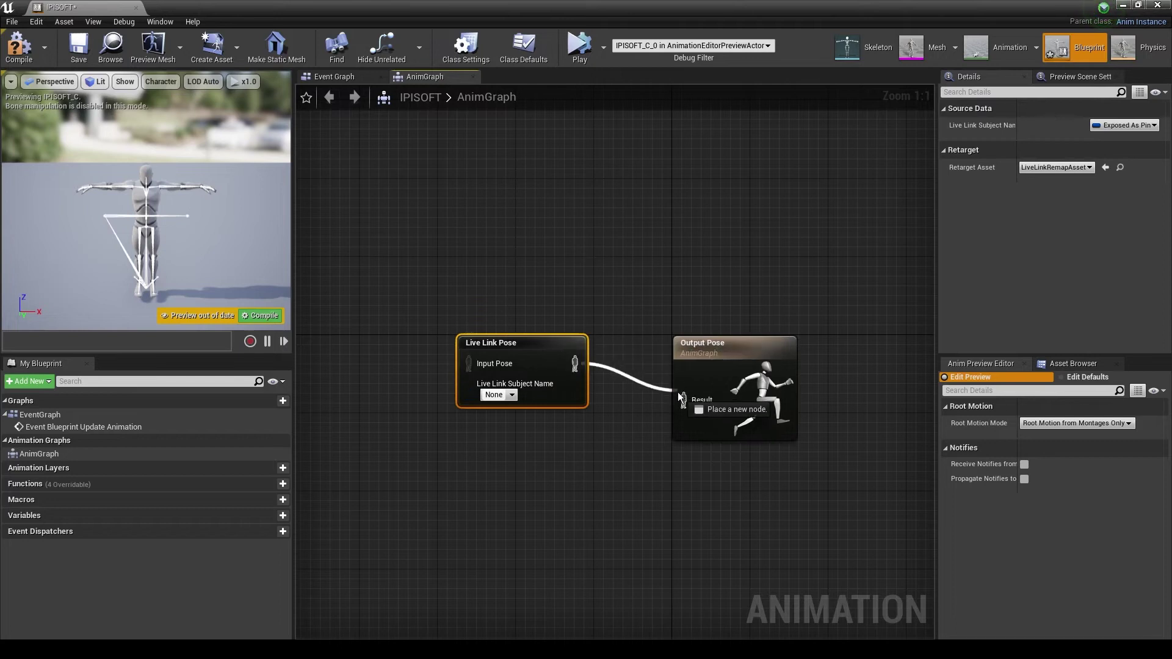
click(512, 396)
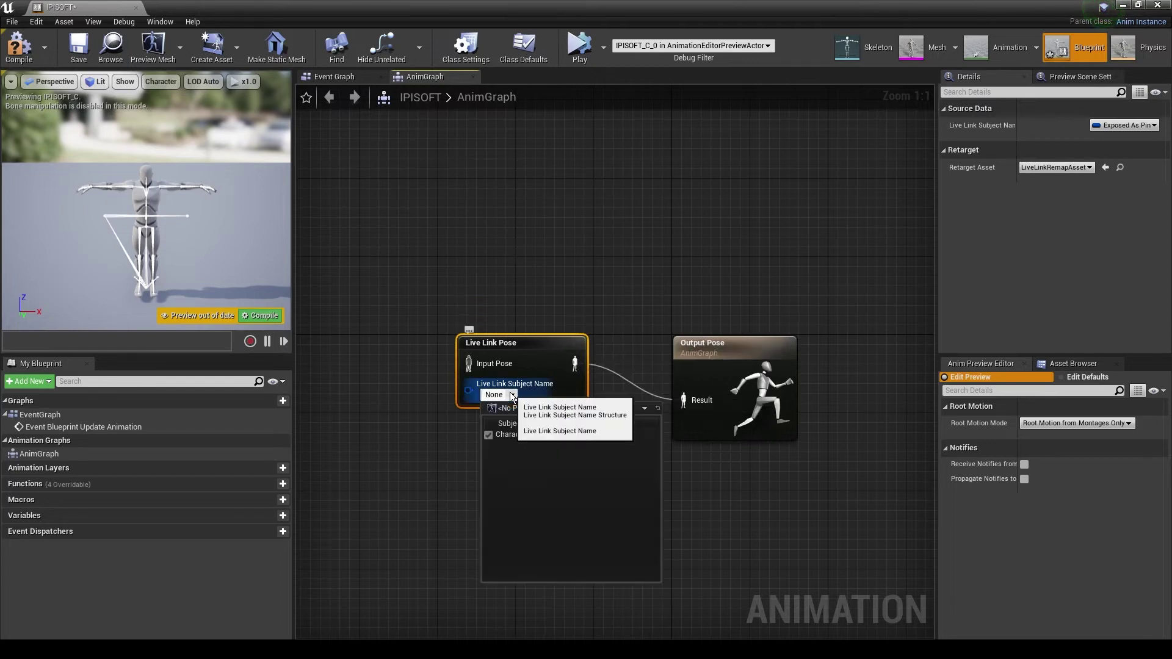
click(532, 434)
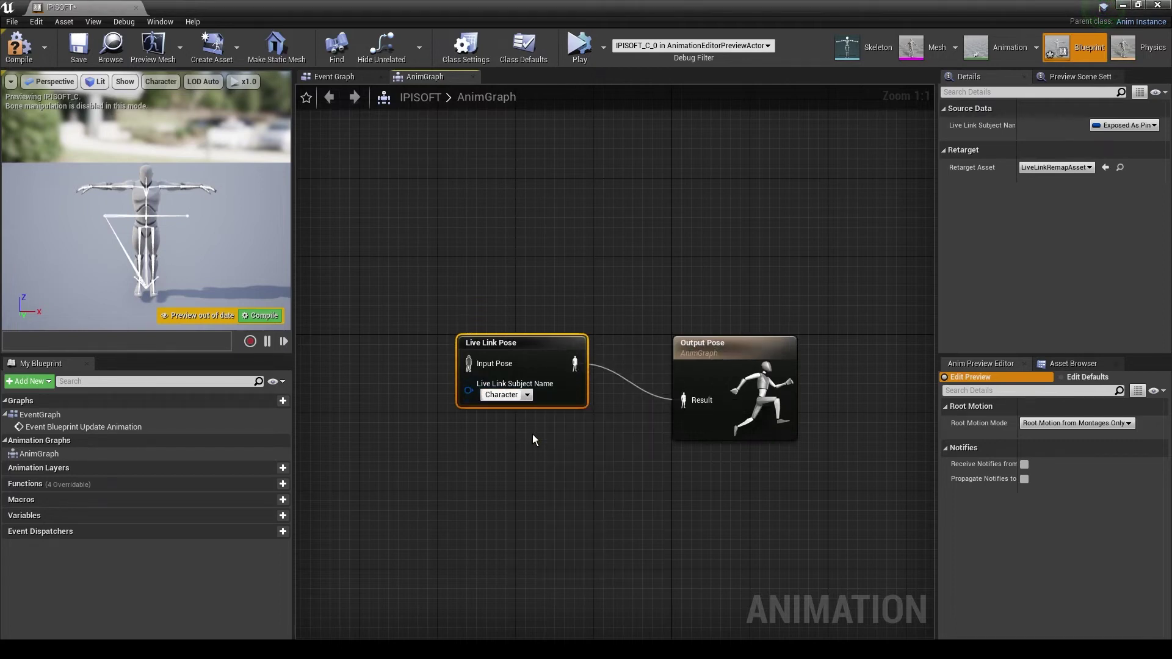
click(19, 47)
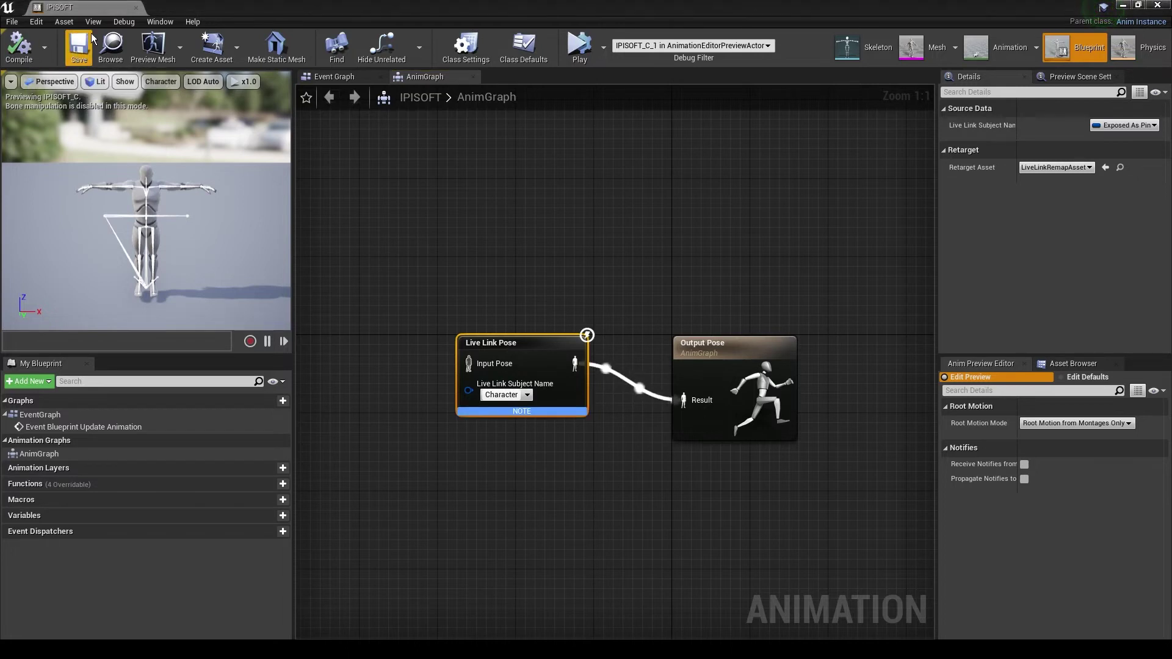
click(136, 8)
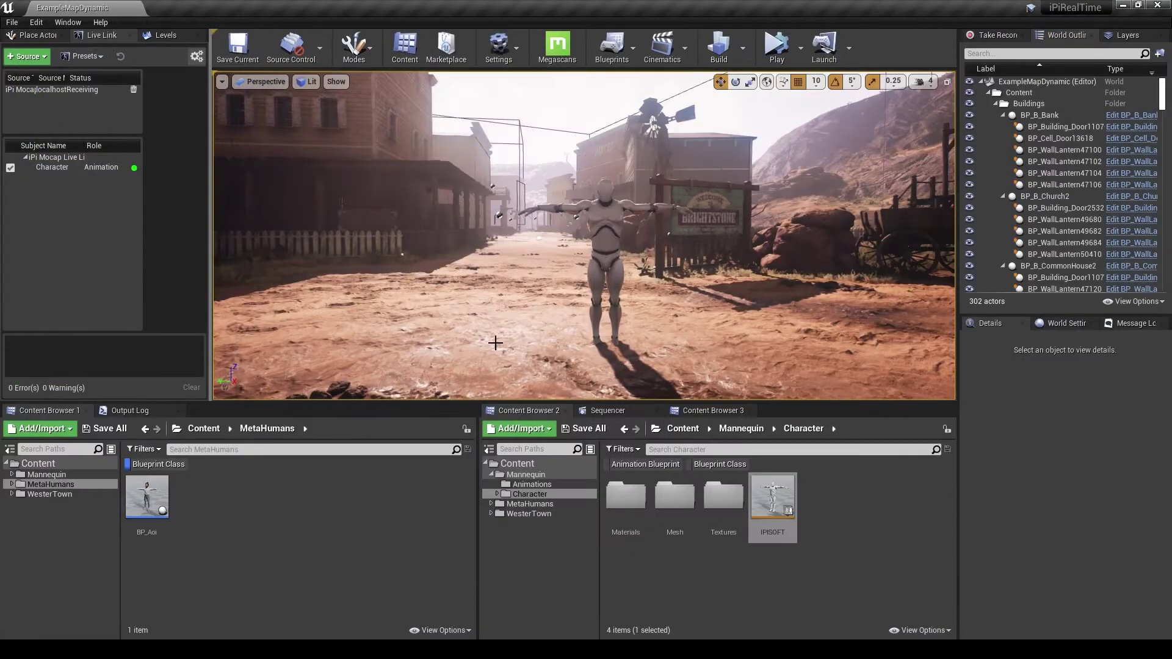
Step: Play the western town level in the editor and turn toward the left buildings
click(776, 49)
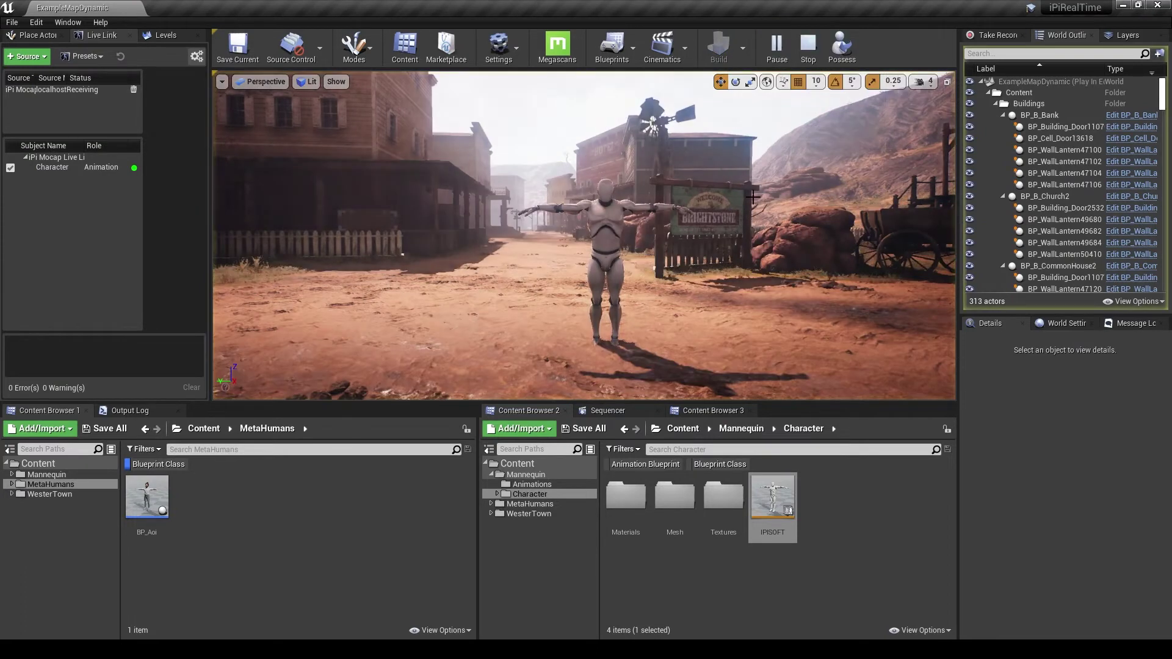
right_drag(668, 276, 696, 266)
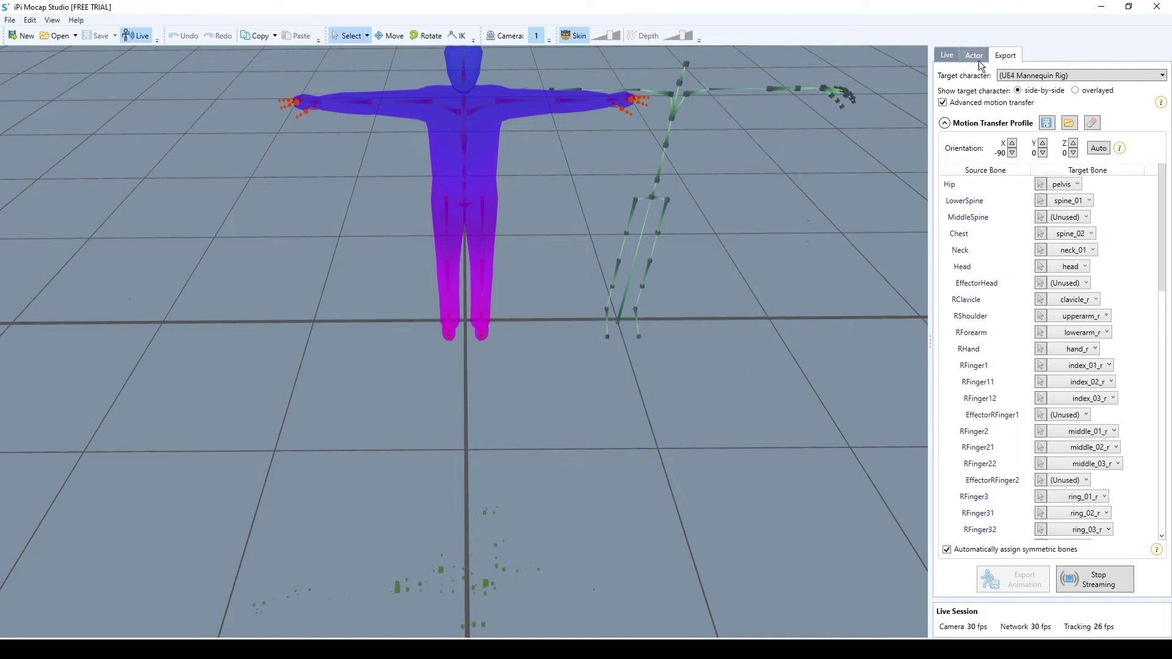
Step: Show the Live tab with ground collisions, Stiff Lower Spine and Low tracking resolution
click(946, 56)
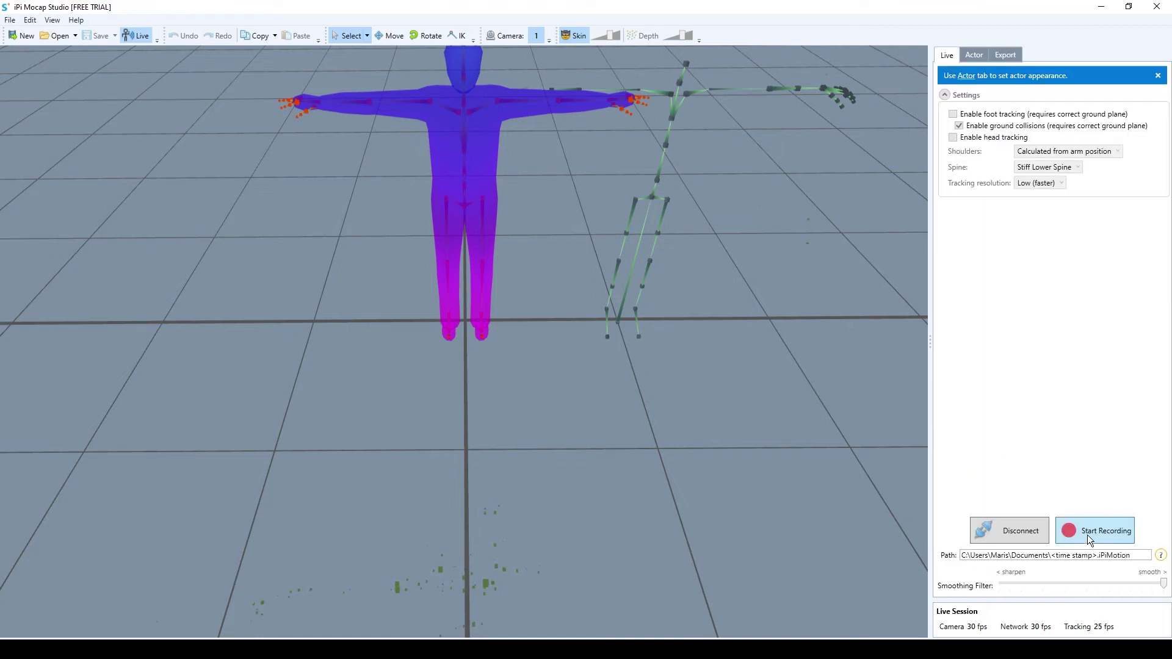